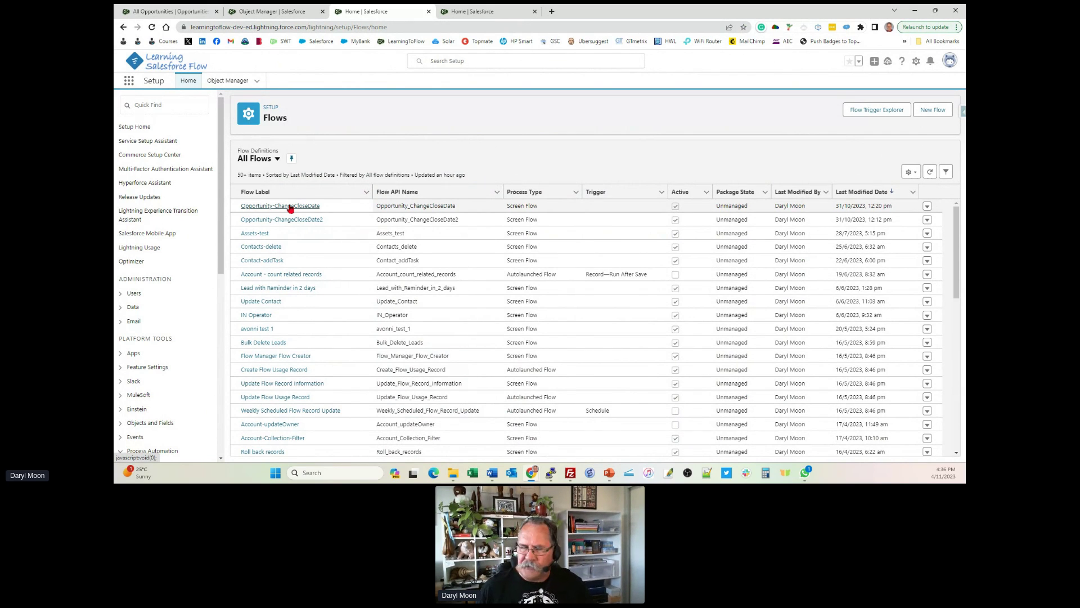
Step: Open the Opportunity-ChangeCloseDate flow and examine its elements from the start through the loop to the update and create branches
{"action": "left_click", "coordinate": [291, 209]}
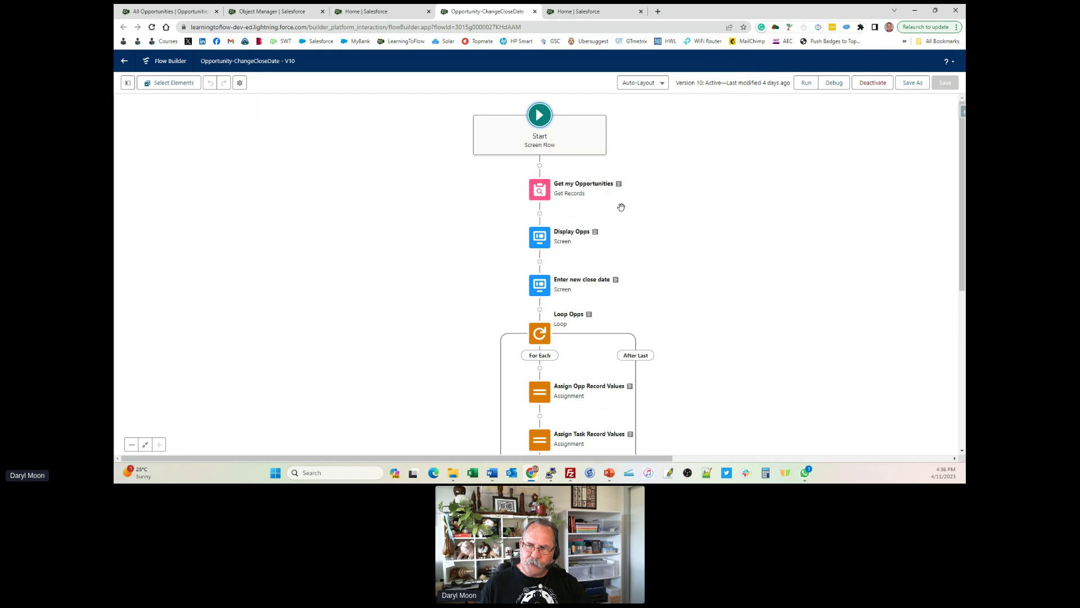
{"action": "mouse_move", "coordinate": [620, 188]}
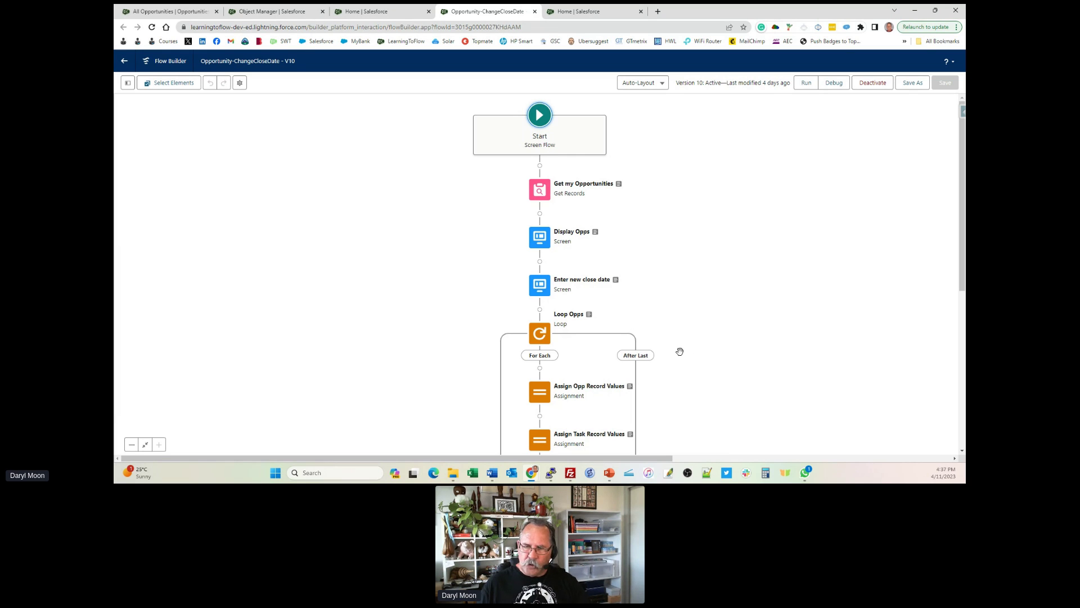
{"action": "left_click_drag", "start_coordinate": [724, 367], "coordinate": [704, 234]}
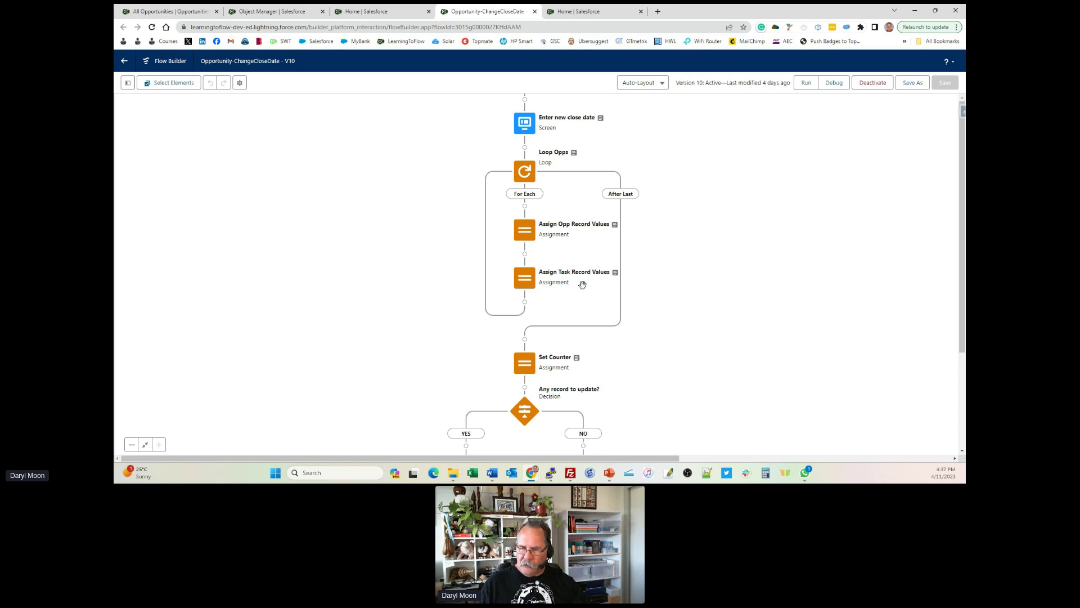
{"action": "scroll", "coordinate": [666, 256], "scroll_direction": "down", "scroll_amount": 3}
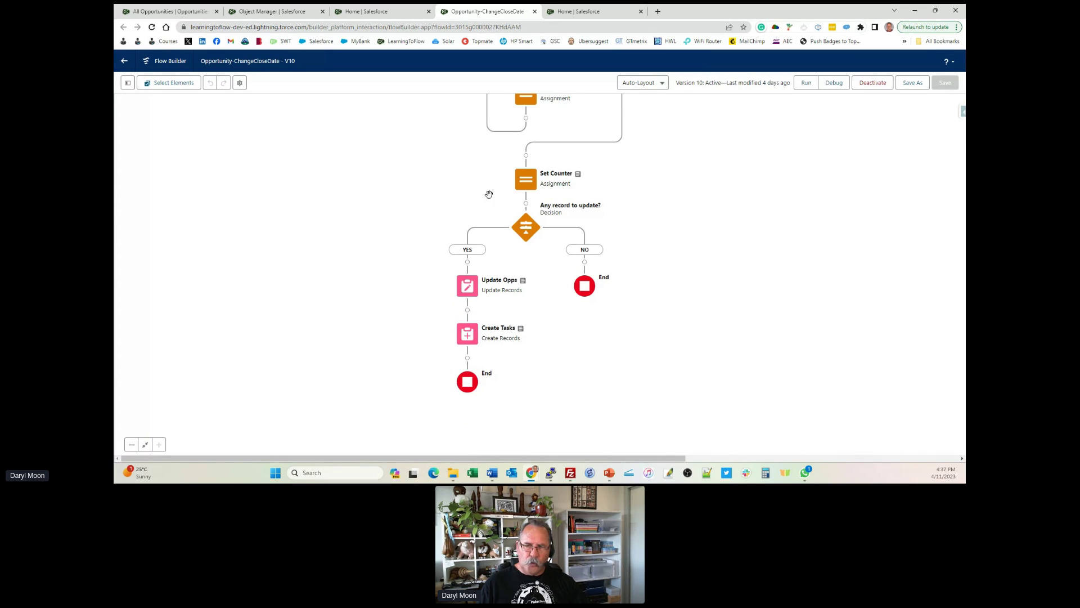
{"action": "scroll", "coordinate": [488, 183], "scroll_direction": "up", "scroll_amount": 3}
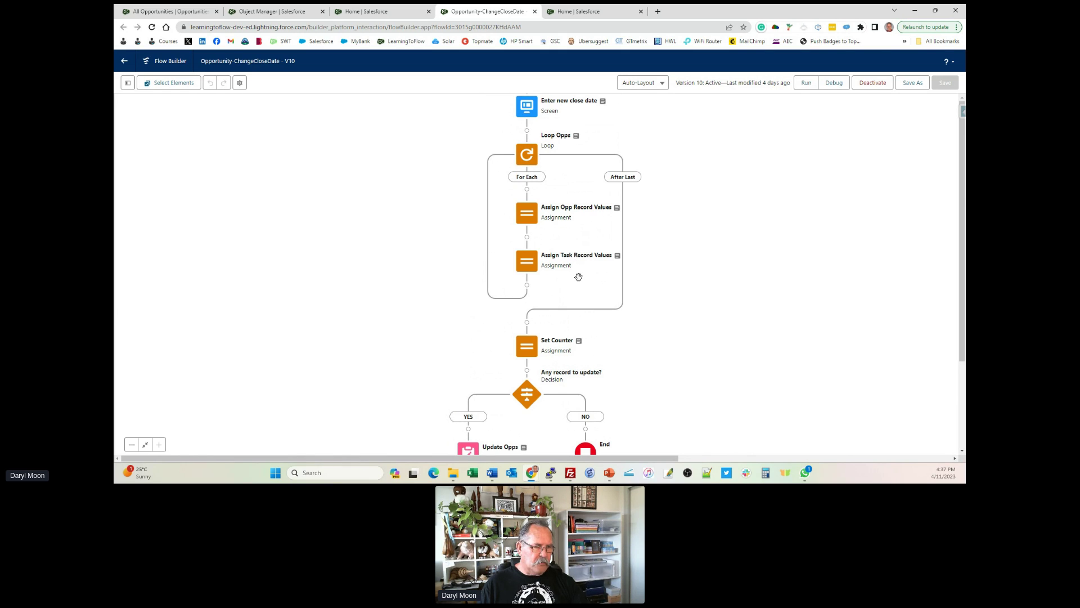
{"action": "scroll", "coordinate": [754, 385], "scroll_direction": "down", "scroll_amount": 1}
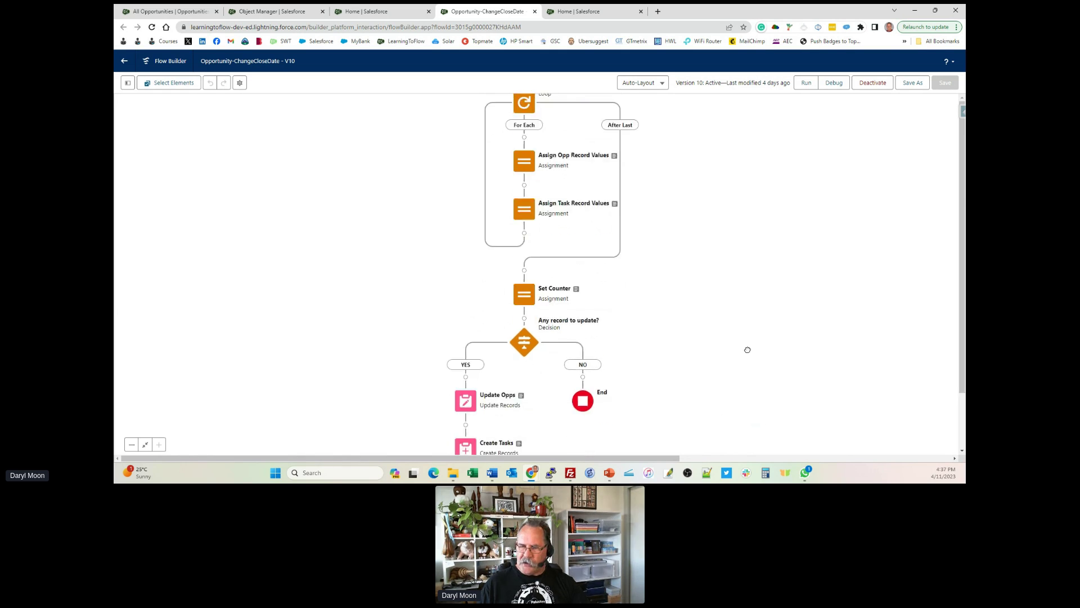
{"action": "scroll", "coordinate": [755, 386], "scroll_direction": "down", "scroll_amount": 3}
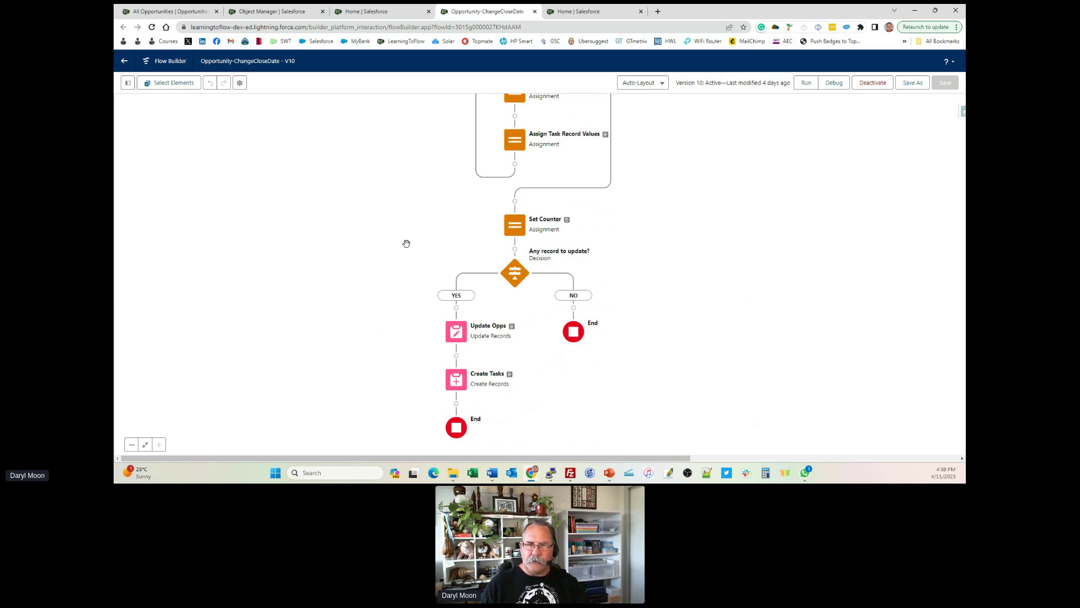
{"action": "scroll", "coordinate": [417, 234], "scroll_direction": "up", "scroll_amount": 1}
{"action": "scroll", "coordinate": [418, 234], "scroll_direction": "up", "scroll_amount": 3}
{"action": "scroll", "coordinate": [362, 272], "scroll_direction": "down", "scroll_amount": 1}
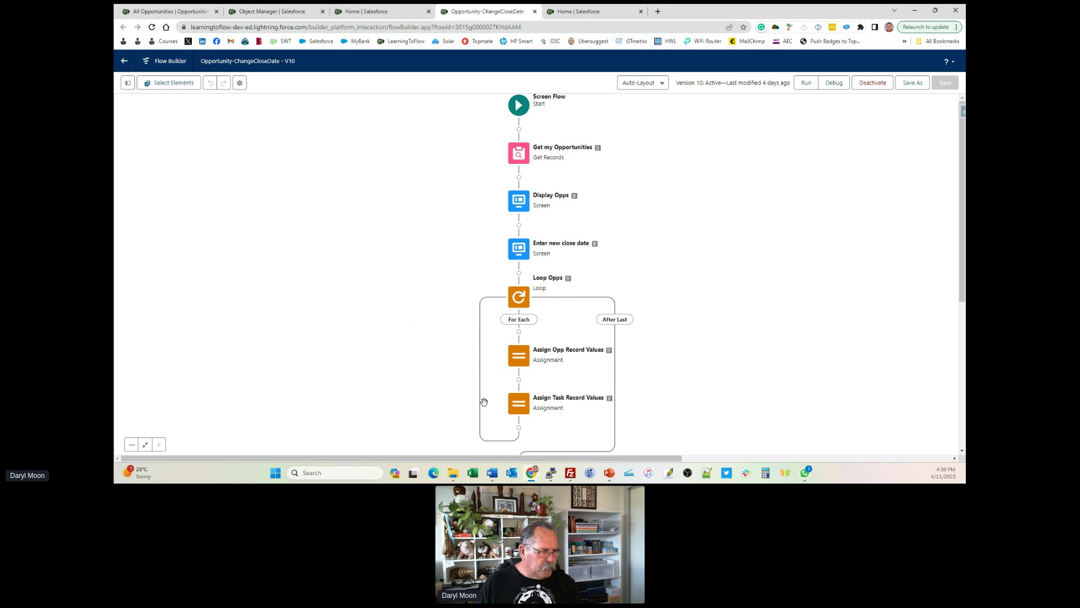
{"action": "left_click_drag", "start_coordinate": [406, 363], "coordinate": [405, 152]}
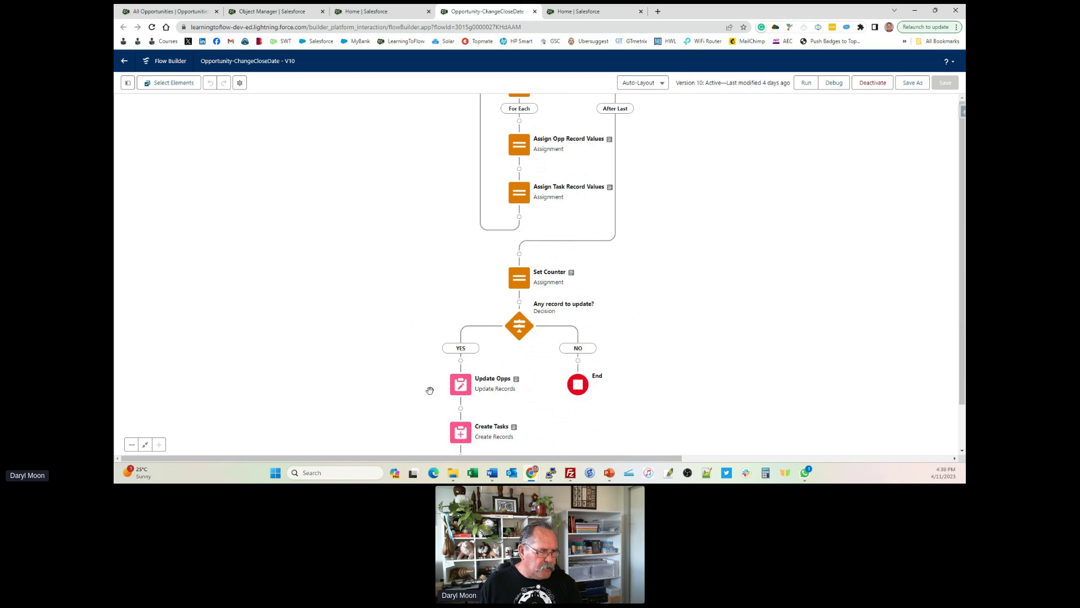
{"action": "left_click_drag", "start_coordinate": [383, 221], "coordinate": [391, 358]}
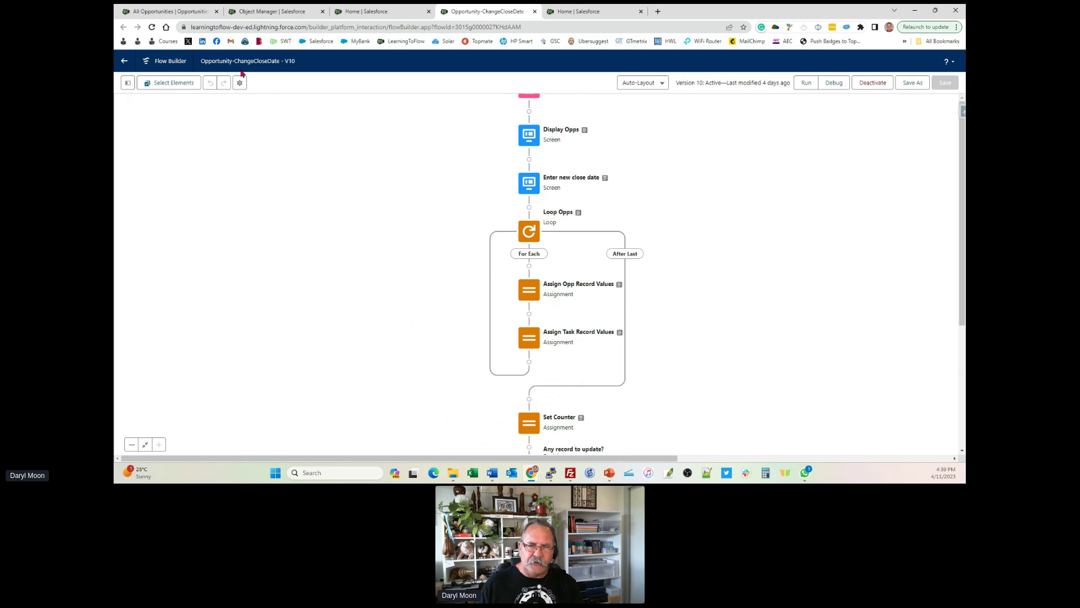
Step: Show the flow's resource list and inspect the definitions of the single record variables r_opportunity and r_task
{"action": "left_click", "coordinate": [128, 83]}
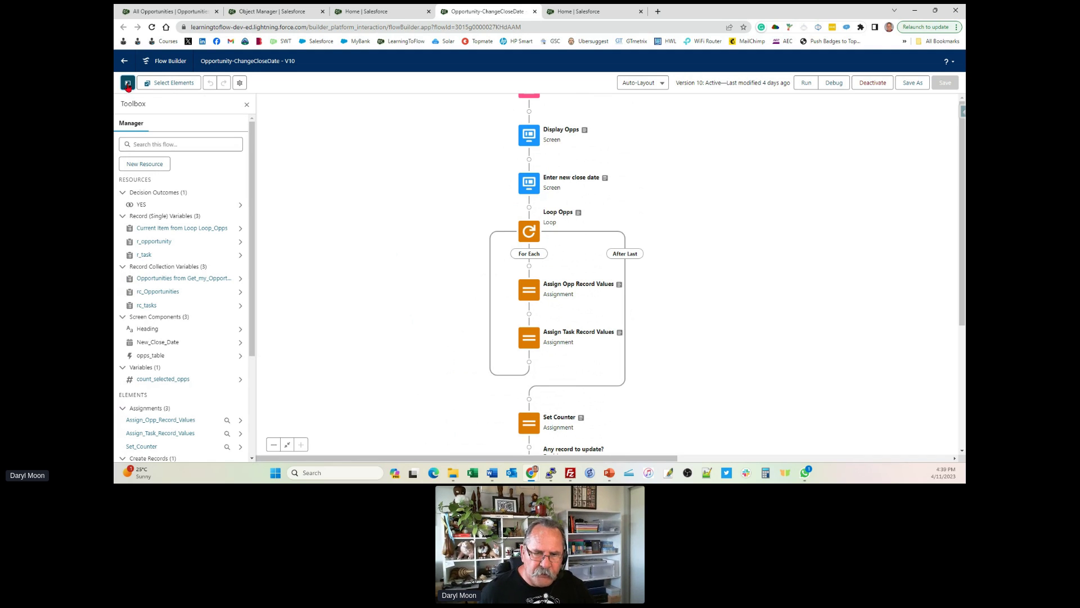
{"action": "left_click", "coordinate": [163, 245]}
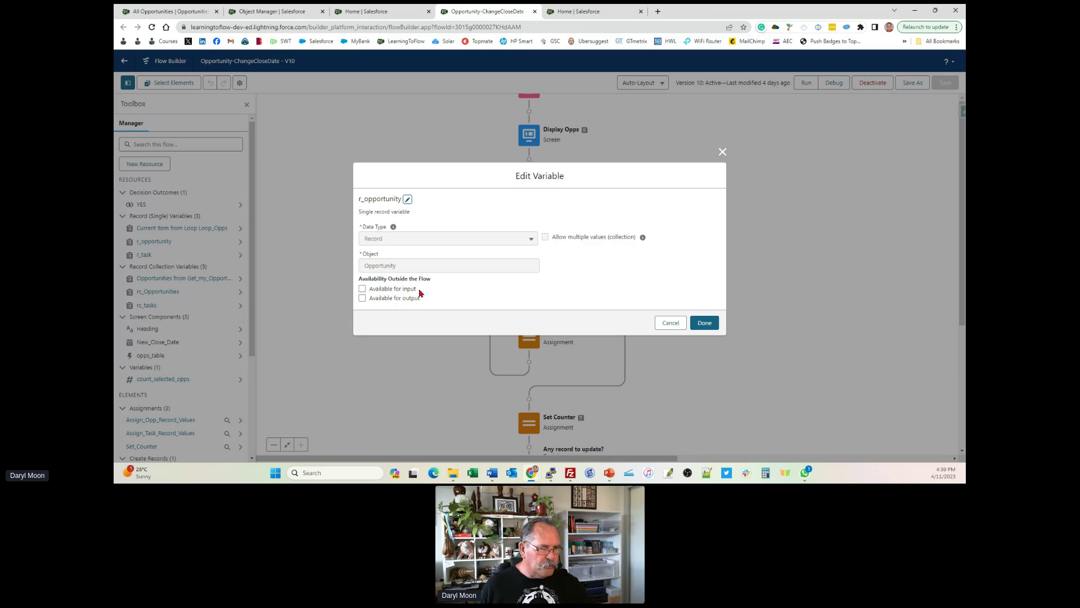
{"action": "left_click", "coordinate": [669, 325]}
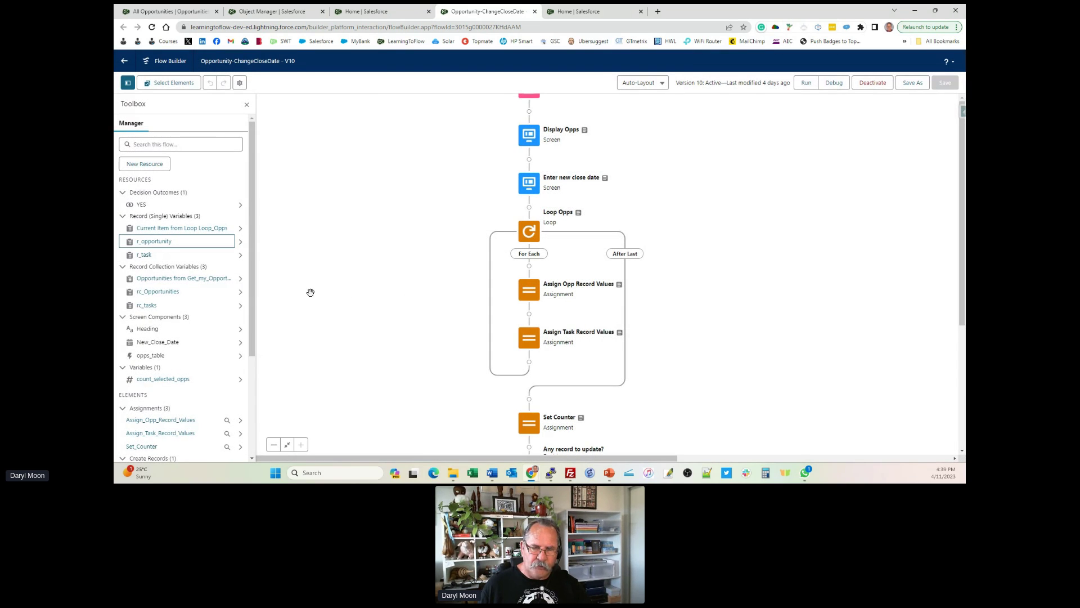
{"action": "left_click", "coordinate": [146, 257]}
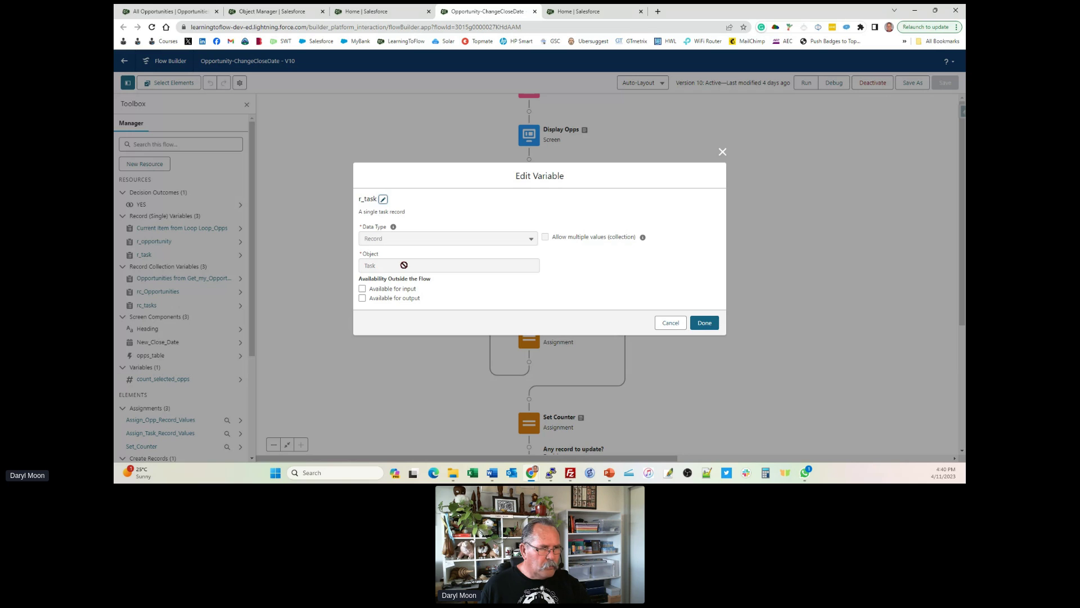
{"action": "left_click", "coordinate": [664, 328]}
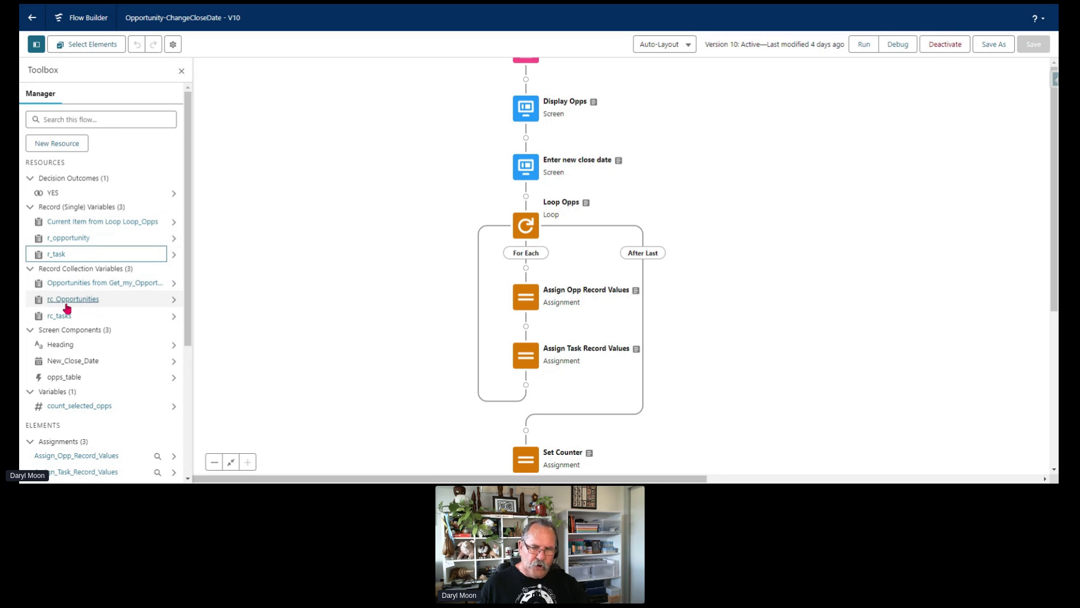
Step: Inspect the definitions of the record collection variables rc_Opportunities and rc_tasks, leaving both without changes
{"action": "left_click", "coordinate": [85, 300]}
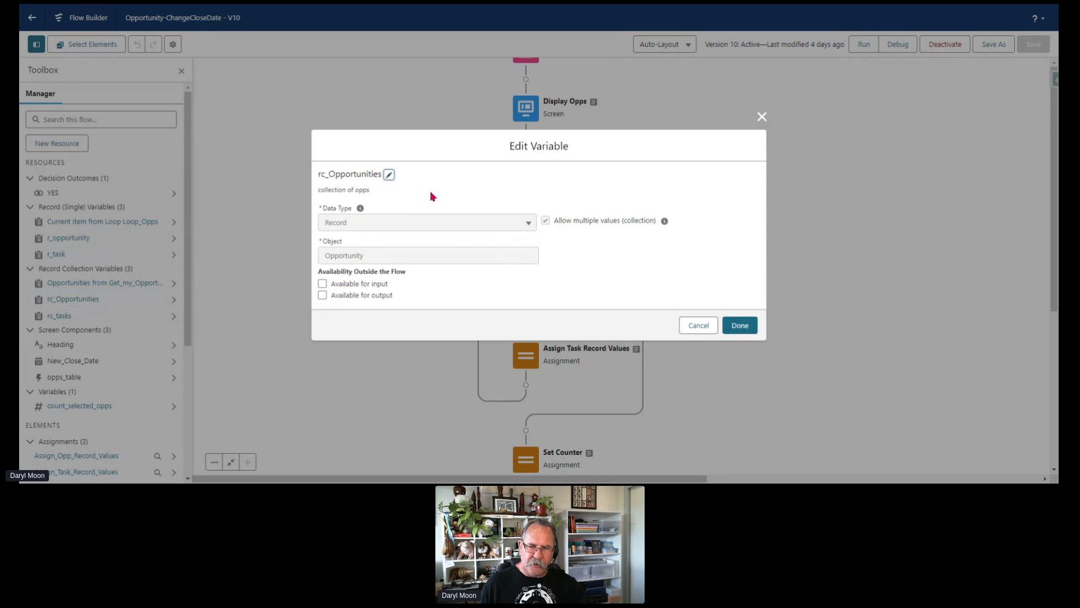
{"action": "left_click", "coordinate": [703, 328]}
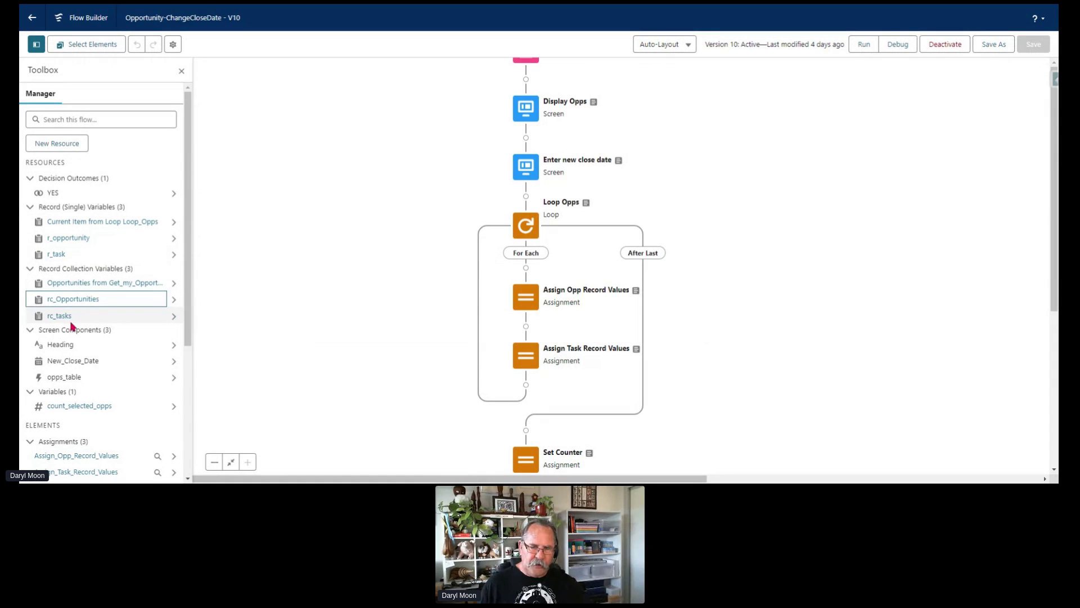
{"action": "left_click", "coordinate": [63, 316]}
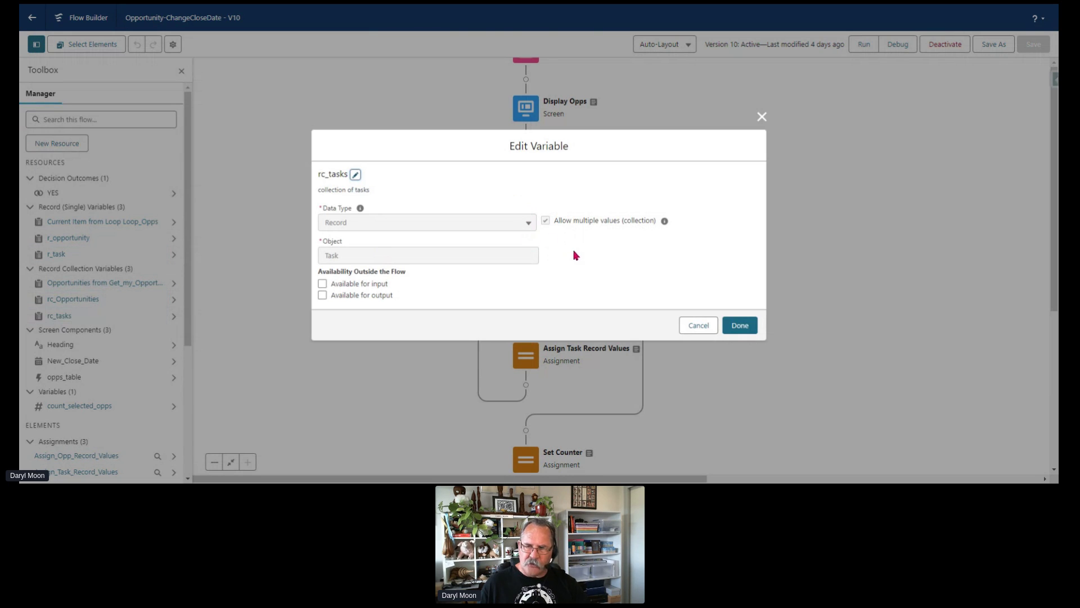
{"action": "left_click", "coordinate": [699, 329]}
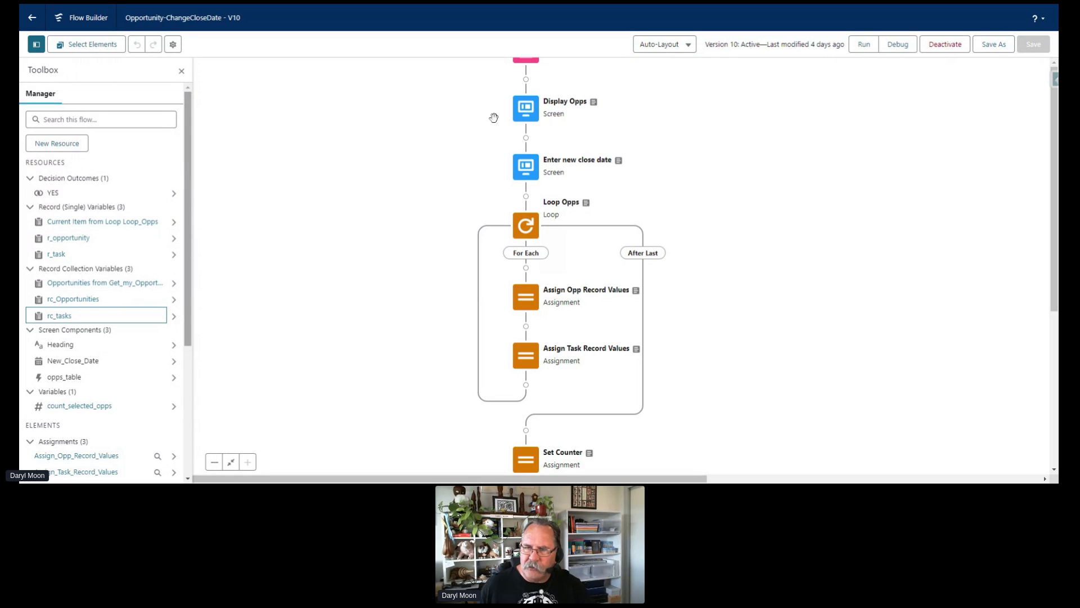
Step: Review the Get my Opportunities element's object, filter conditions, sort order and record storage settings, then close it
{"action": "left_click_drag", "start_coordinate": [453, 105], "coordinate": [410, 224]}
{"action": "left_click", "coordinate": [524, 176]}
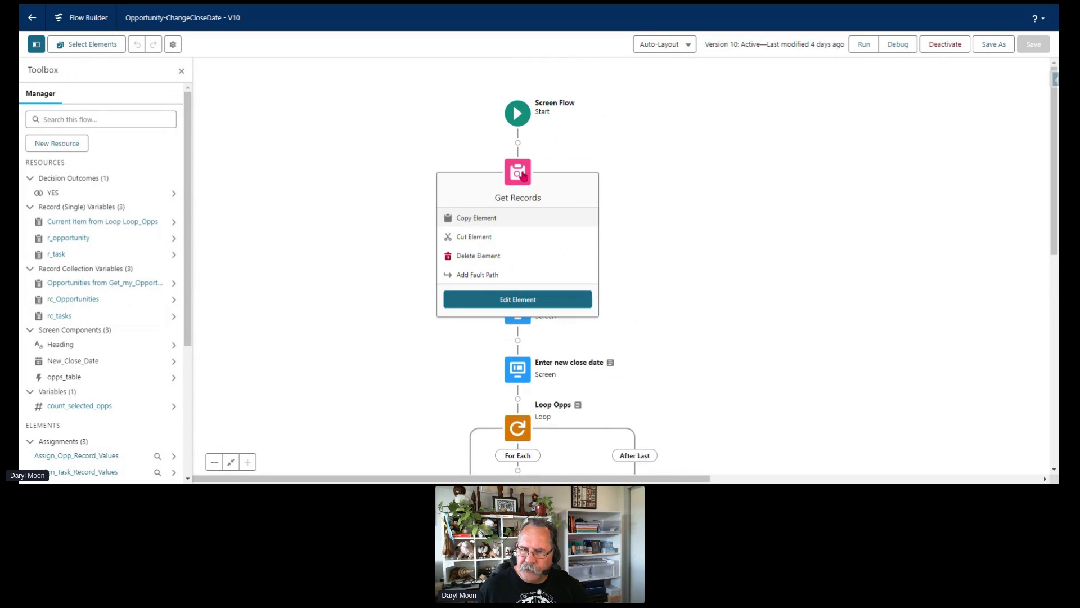
{"action": "left_click", "coordinate": [511, 306]}
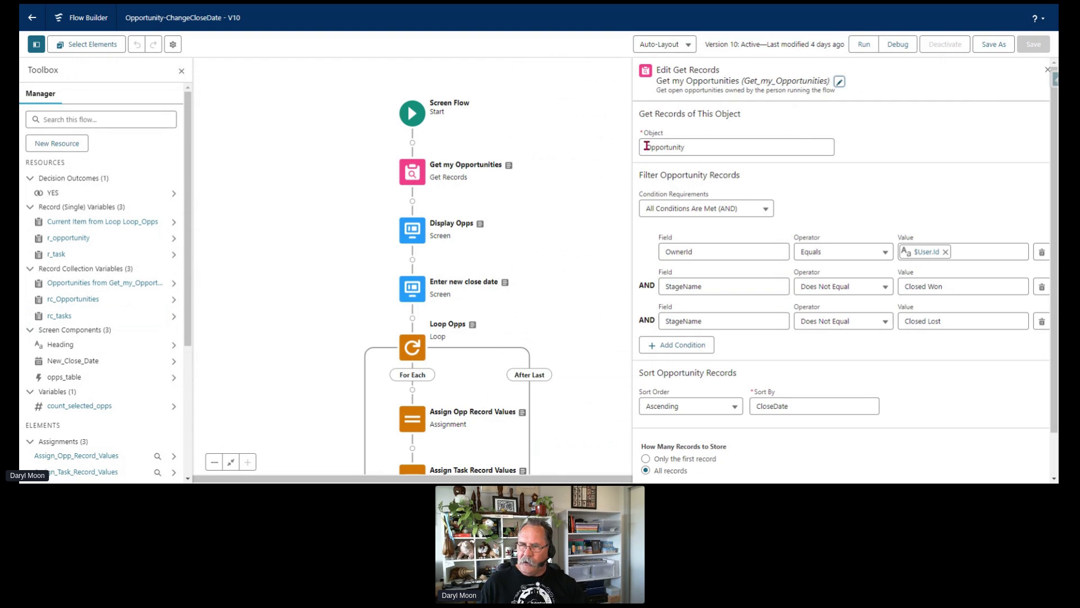
{"action": "left_click", "coordinate": [694, 150]}
{"action": "left_click_drag", "start_coordinate": [683, 148], "coordinate": [641, 153]}
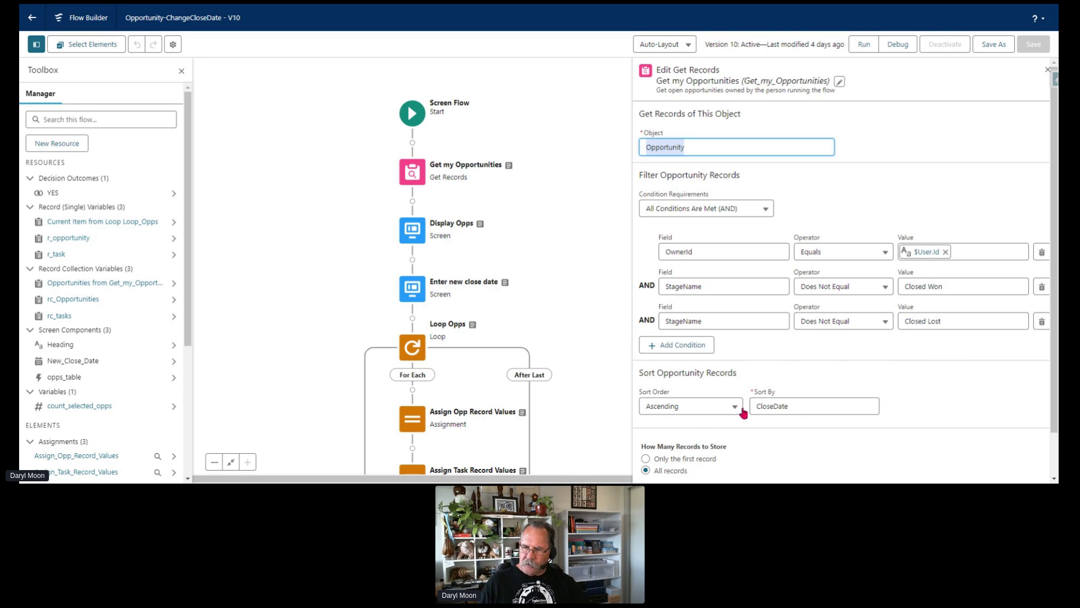
{"action": "scroll", "coordinate": [917, 416], "scroll_direction": "down", "scroll_amount": 1}
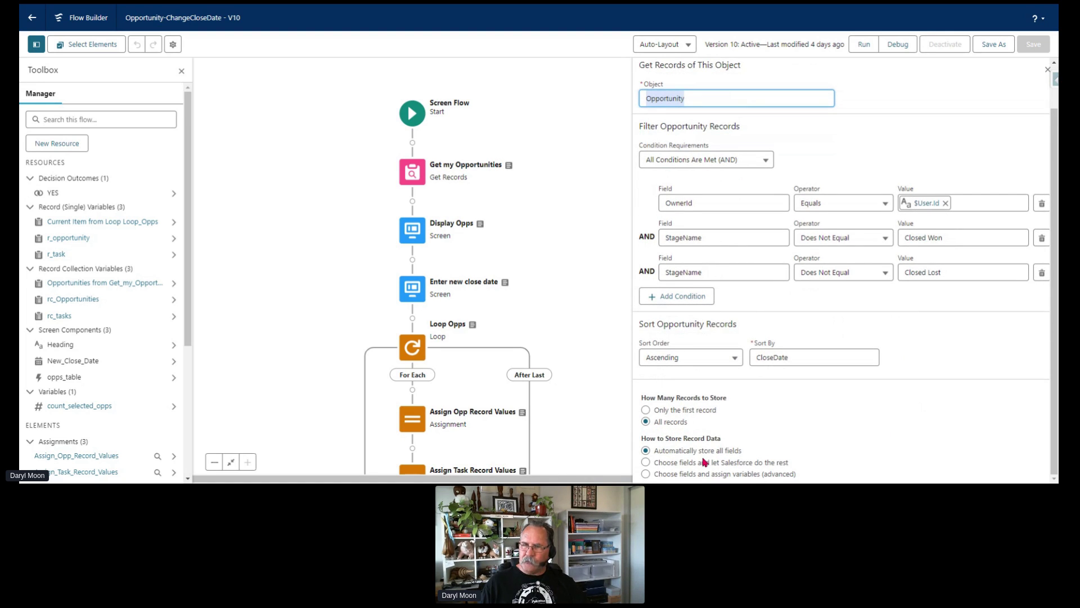
{"action": "left_click", "coordinate": [1048, 71]}
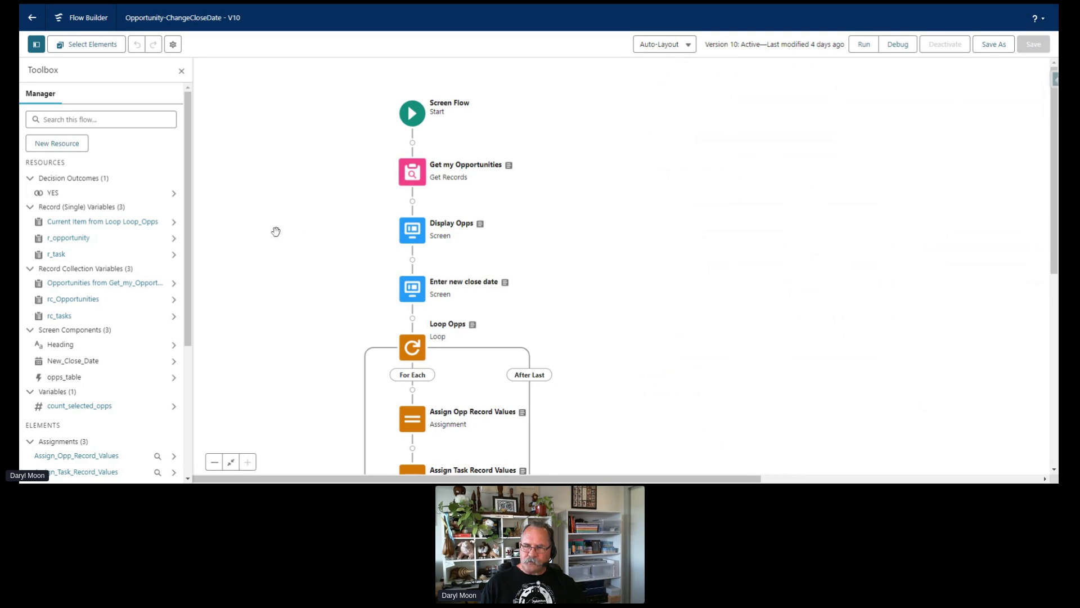
Step: Open the Display Opps screen element and examine its heading display text component
{"action": "left_click_drag", "start_coordinate": [274, 232], "coordinate": [296, 147]}
{"action": "left_click", "coordinate": [433, 147]}
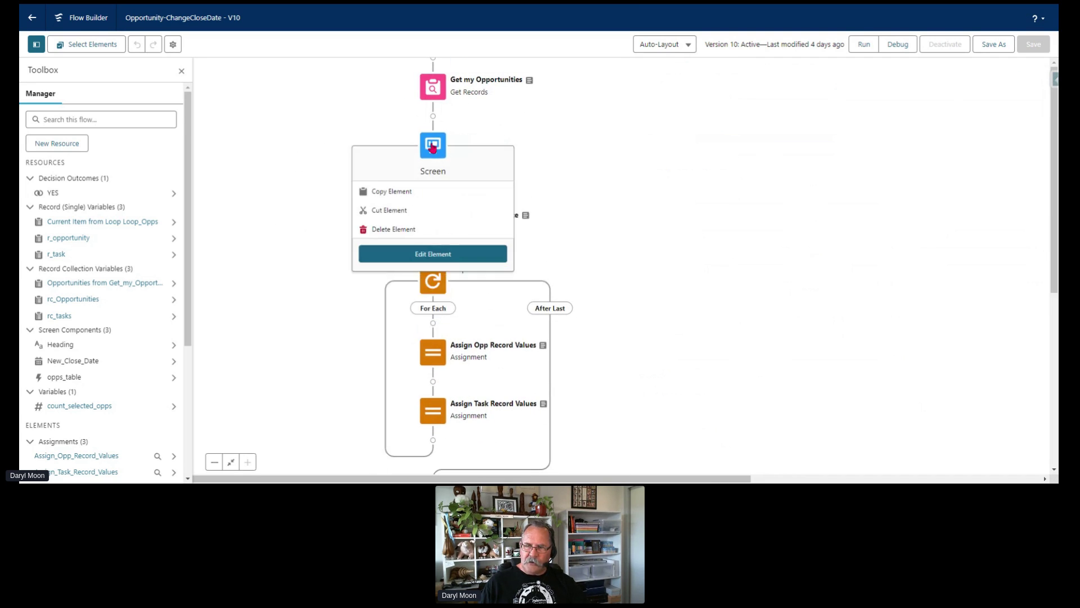
{"action": "left_click", "coordinate": [433, 147]}
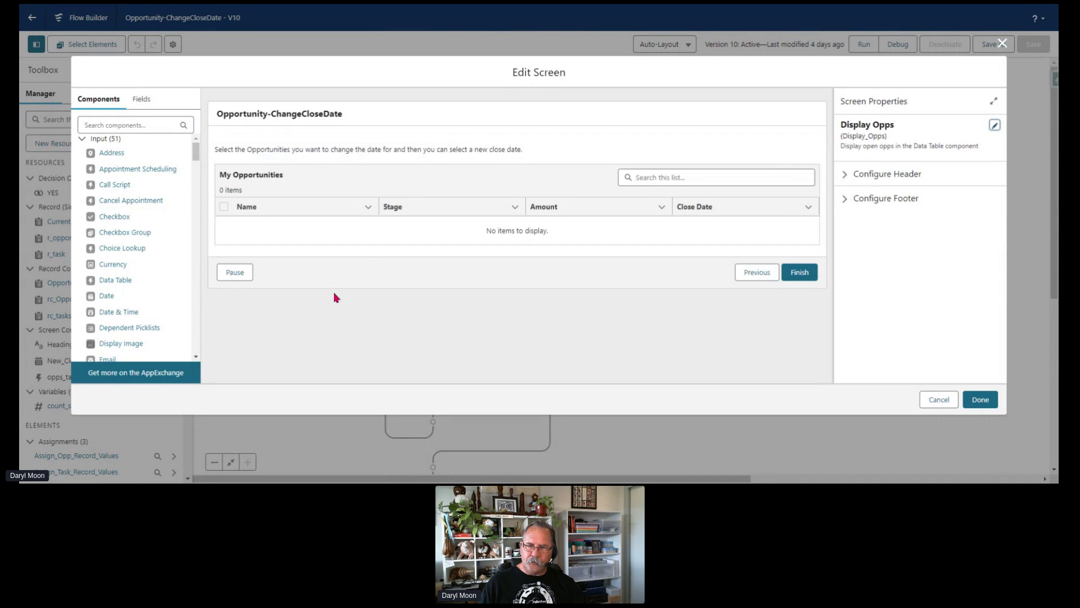
{"action": "left_click", "coordinate": [412, 148]}
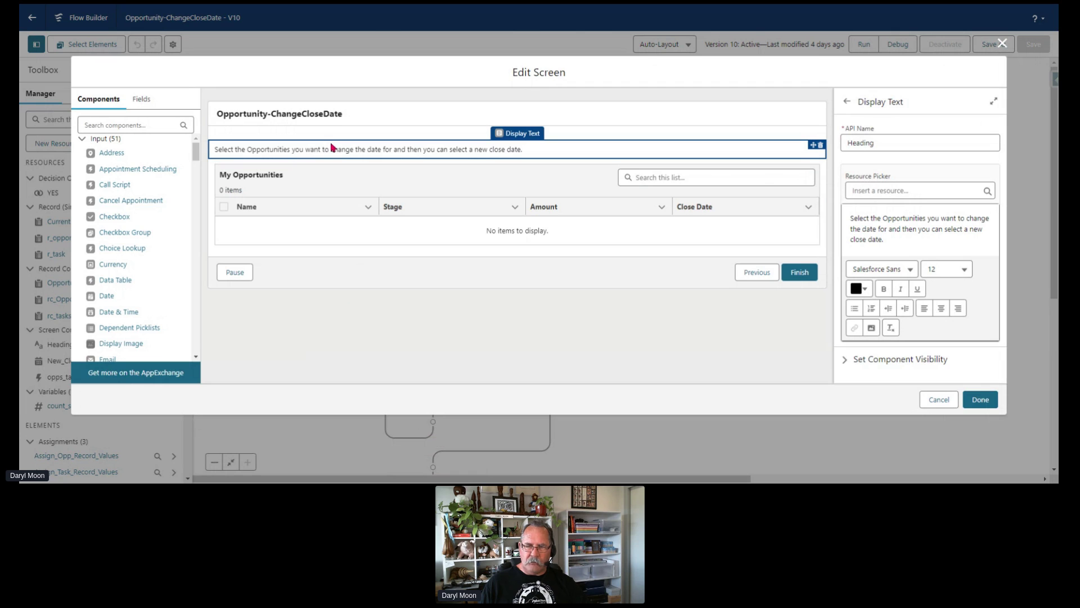
Step: Review the My Opportunities data table's API name, label, source collection and column configuration, then cancel out of the screen editor
{"action": "left_click", "coordinate": [353, 178]}
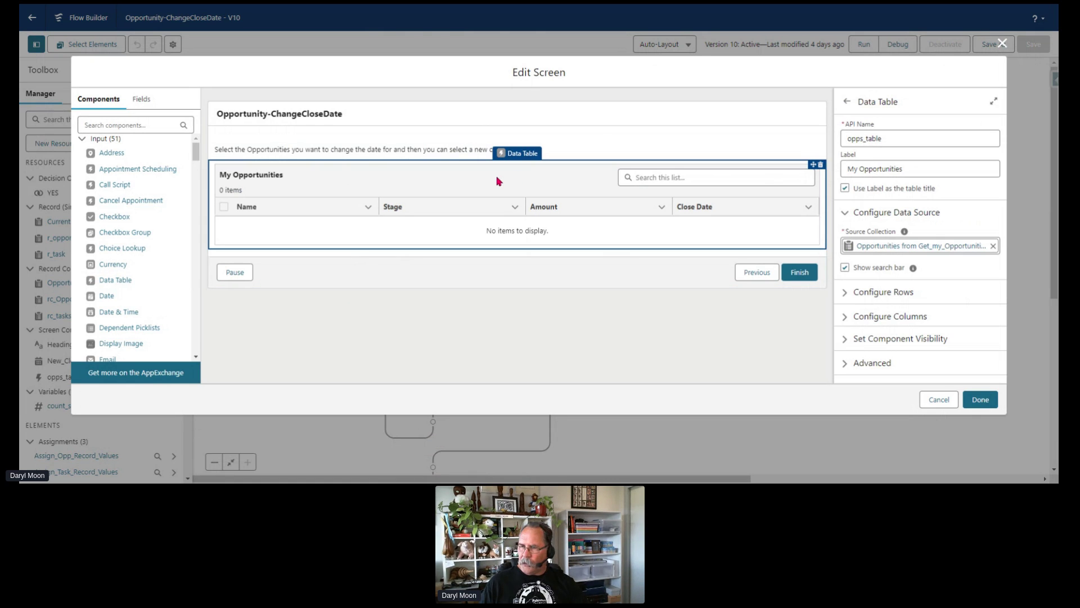
{"action": "left_click_drag", "start_coordinate": [883, 138], "coordinate": [840, 148]}
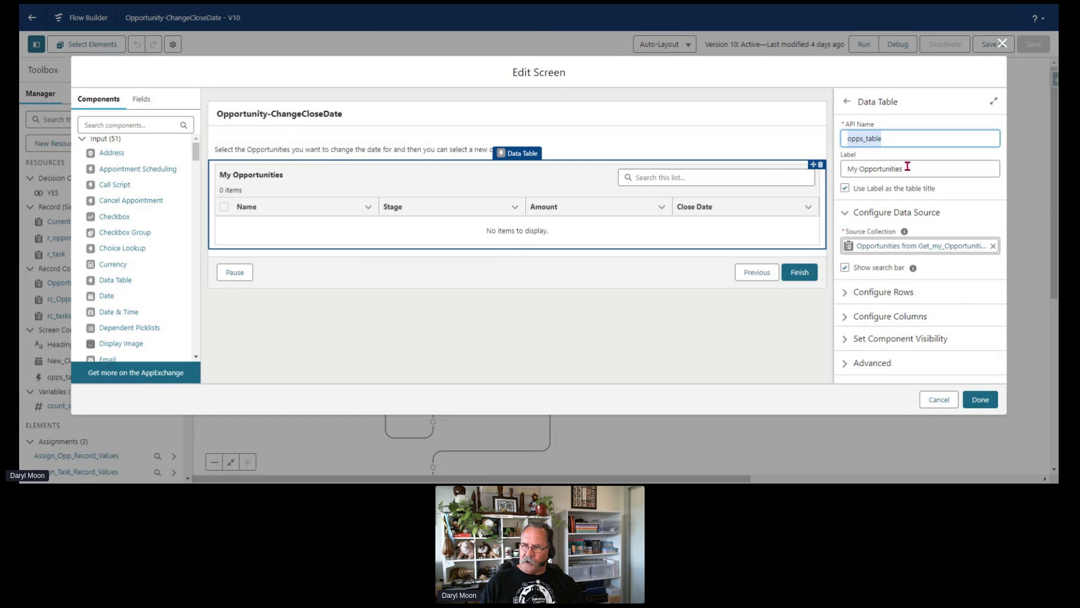
{"action": "left_click_drag", "start_coordinate": [907, 174], "coordinate": [799, 183]}
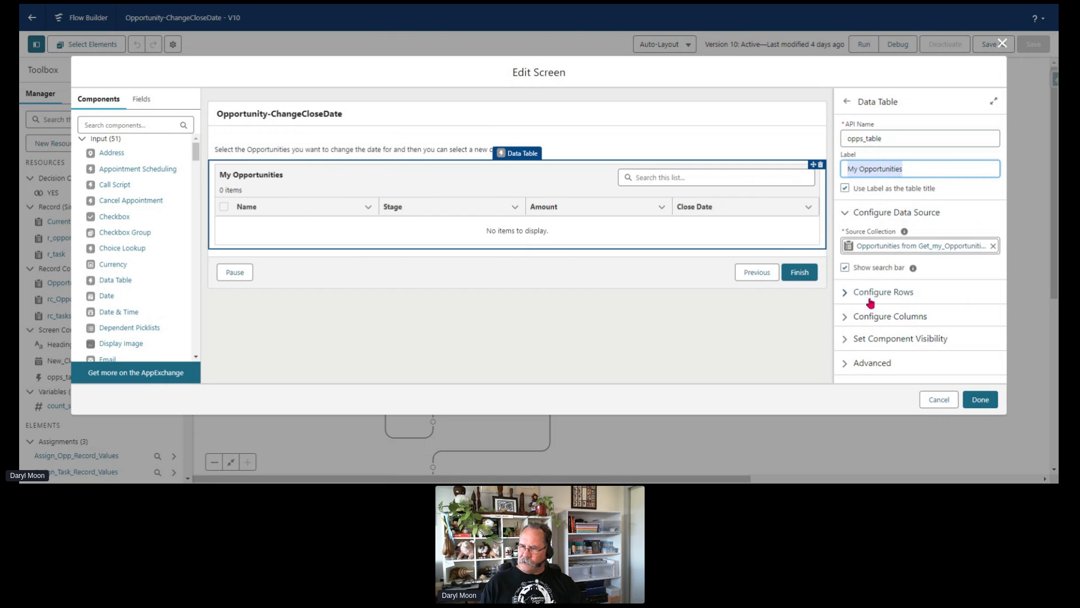
{"action": "left_click", "coordinate": [847, 320]}
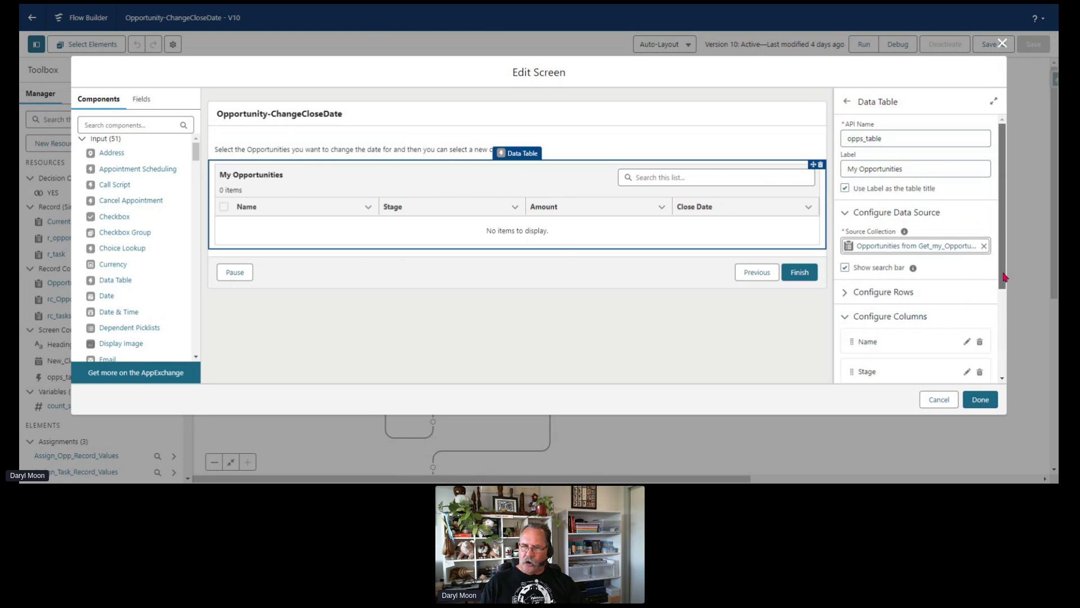
{"action": "scroll", "coordinate": [1004, 276], "scroll_direction": "down", "scroll_amount": 3}
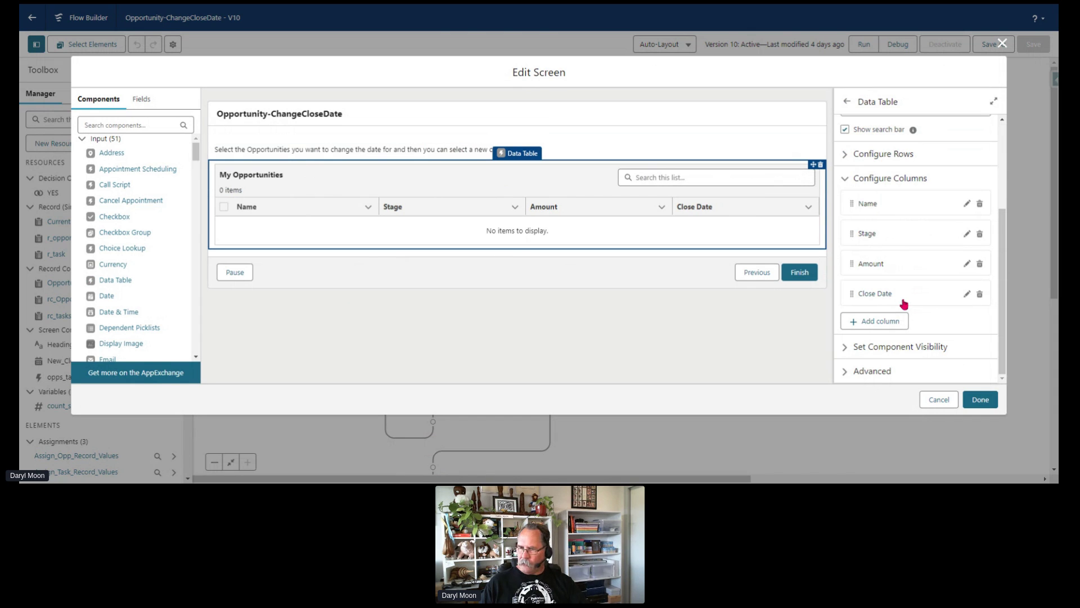
{"action": "left_click", "coordinate": [937, 404]}
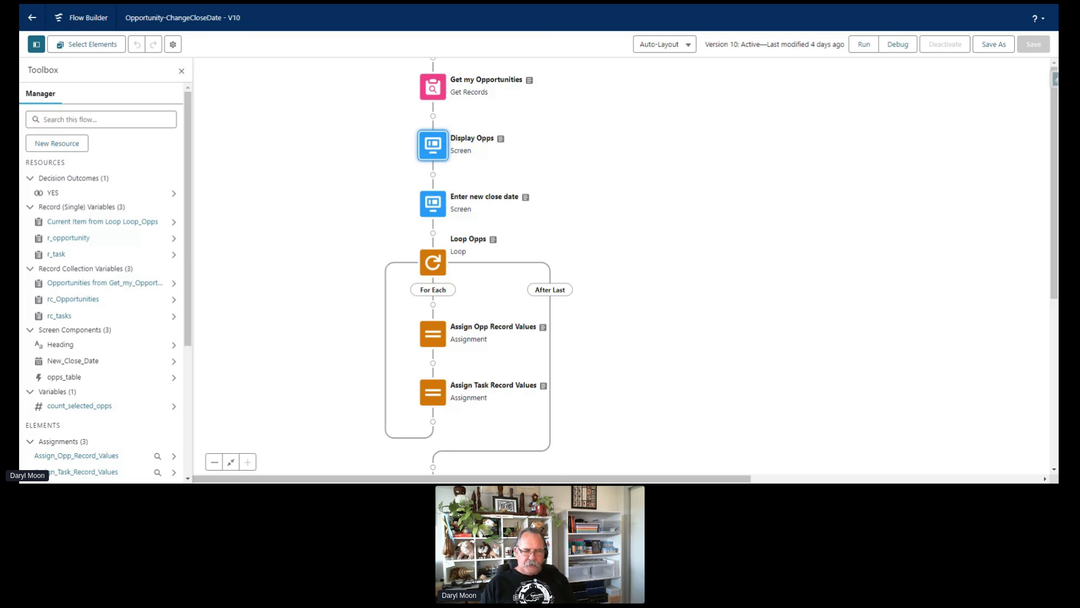
Step: Open the Enter new close date screen element and examine its section's column widths and the New Close Date component's properties
{"action": "double_click", "coordinate": [435, 207]}
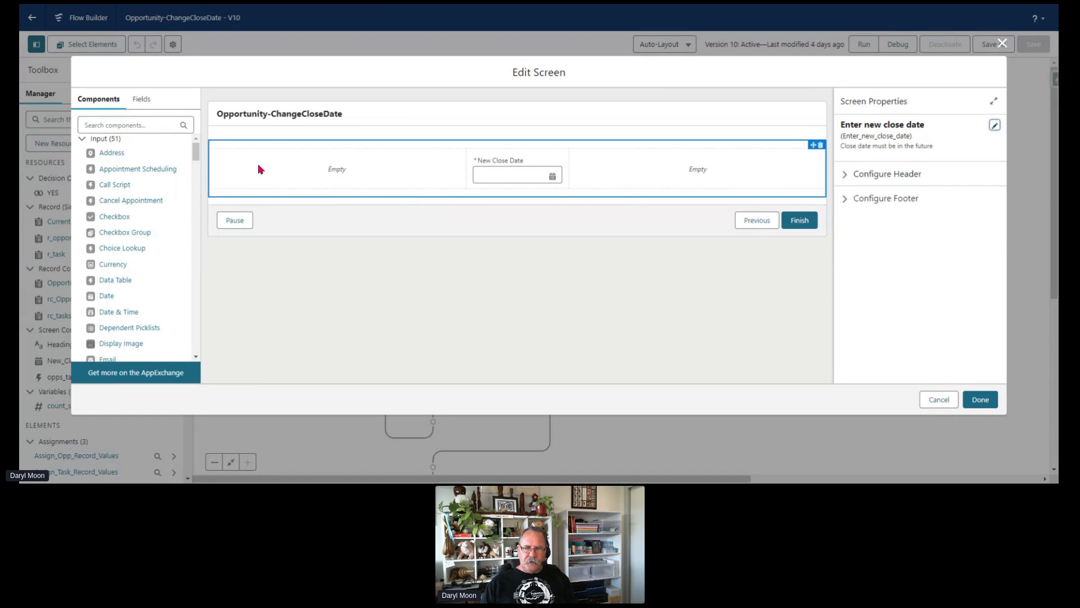
{"action": "left_click_drag", "start_coordinate": [198, 153], "coordinate": [206, 211]}
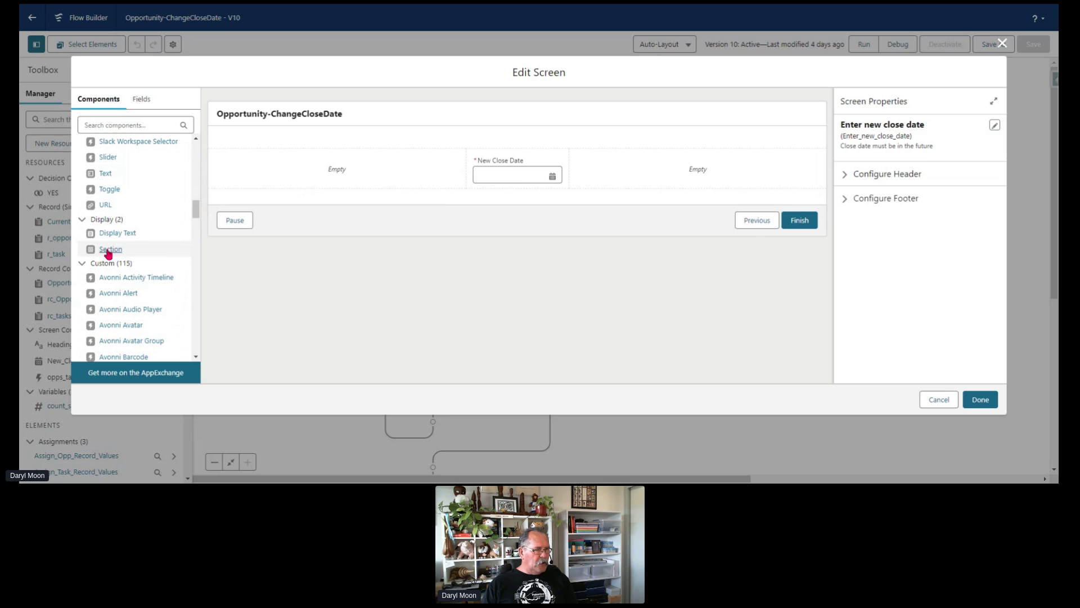
{"action": "left_click", "coordinate": [494, 148]}
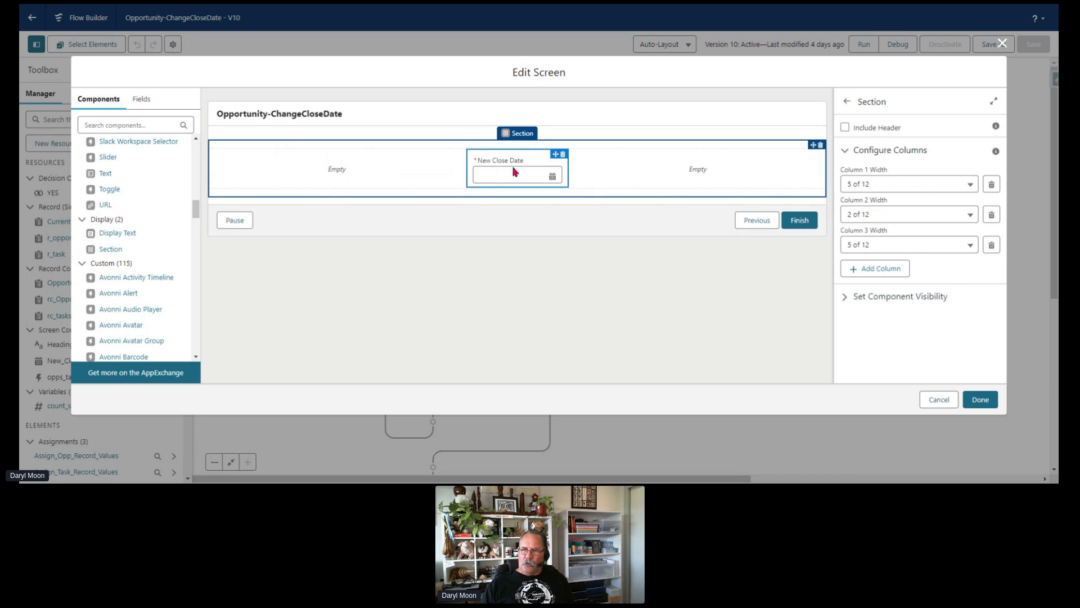
{"action": "left_click", "coordinate": [535, 162]}
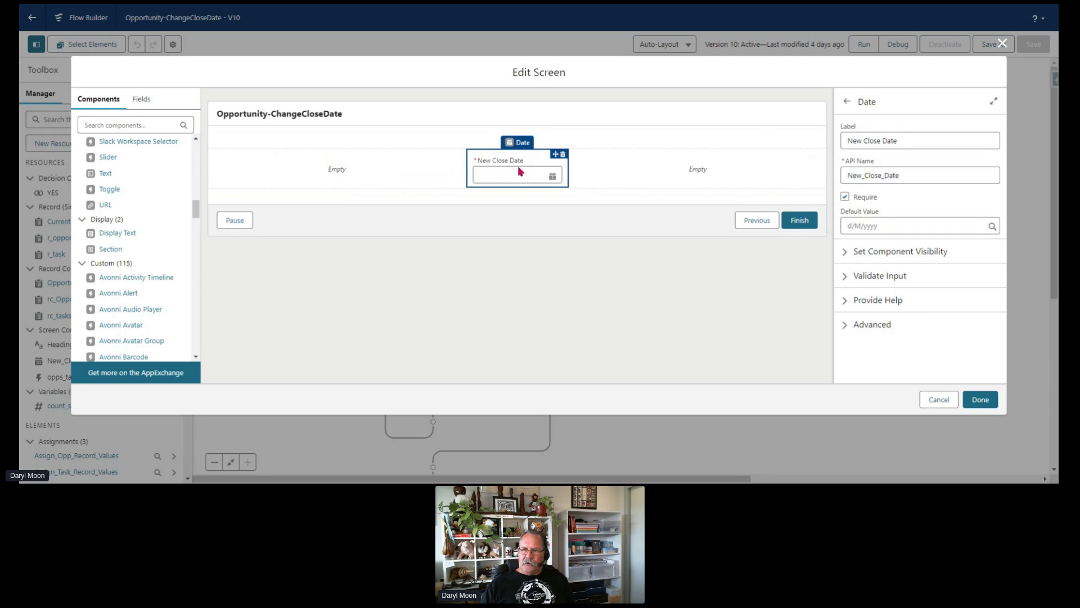
{"action": "left_click", "coordinate": [377, 148]}
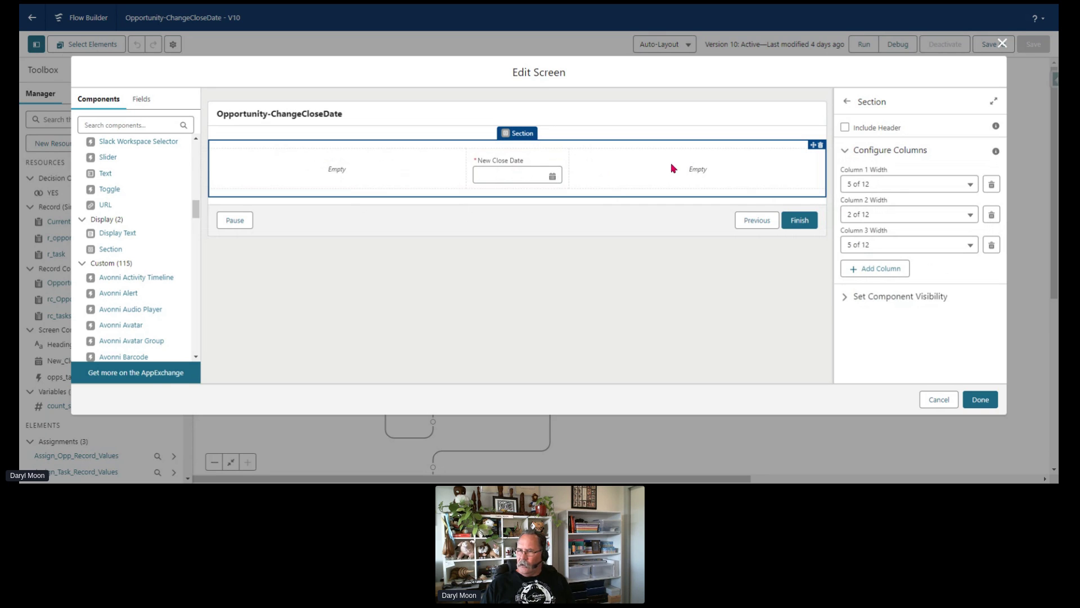
{"action": "left_click", "coordinate": [529, 159]}
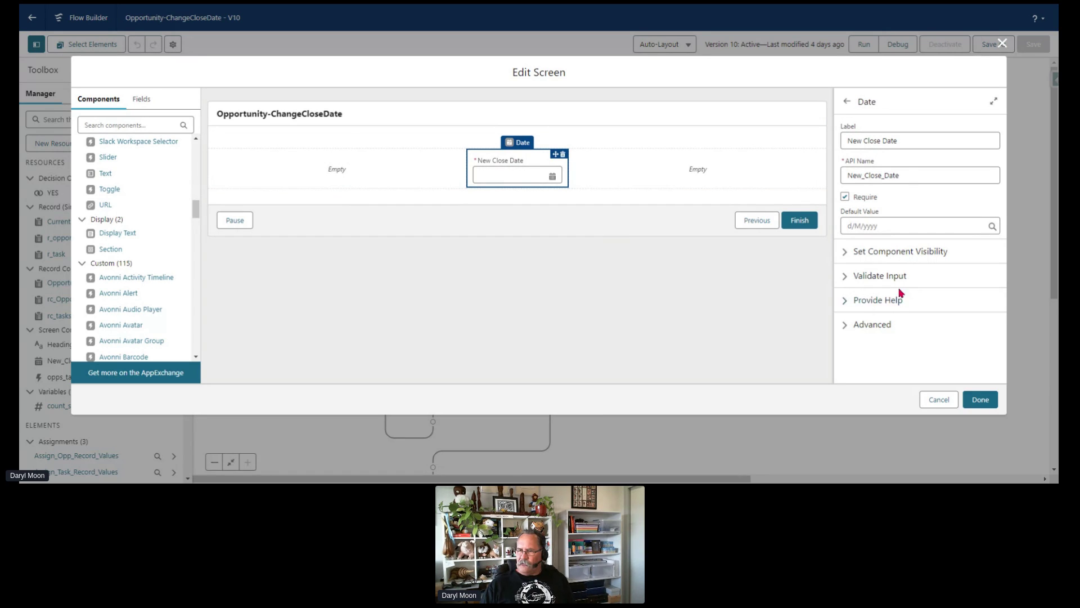
Step: Review the New Close Date component's input validation error message and formula, then close the screen editor
{"action": "left_click", "coordinate": [847, 281]}
{"action": "scroll", "coordinate": [1004, 235], "scroll_direction": "down", "scroll_amount": 2}
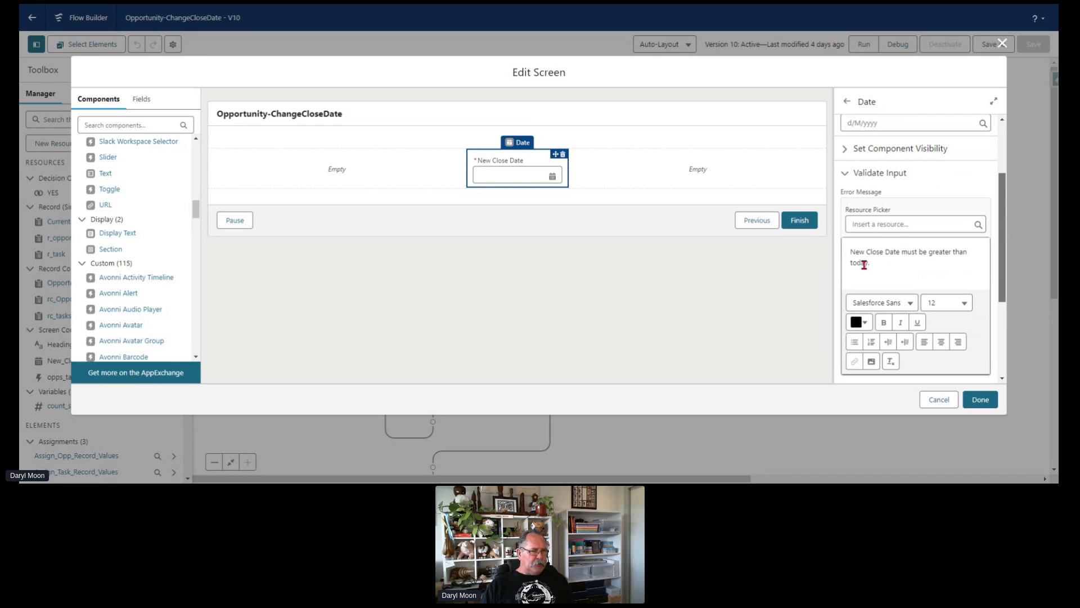
{"action": "left_click_drag", "start_coordinate": [1005, 262], "coordinate": [1016, 362]}
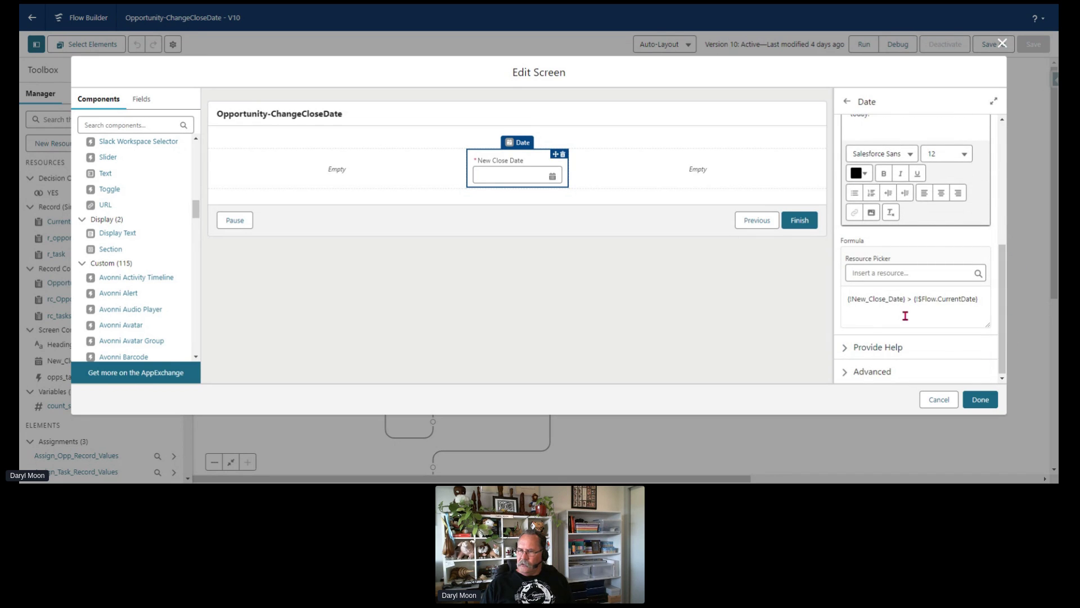
{"action": "left_click_drag", "start_coordinate": [846, 299], "coordinate": [984, 306]}
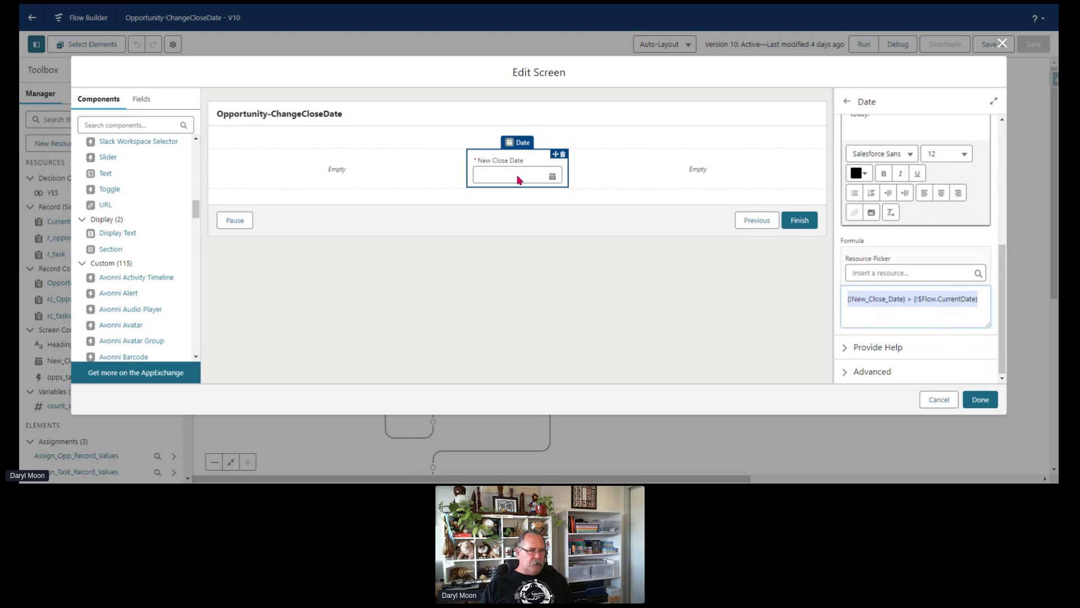
{"action": "left_click", "coordinate": [979, 399]}
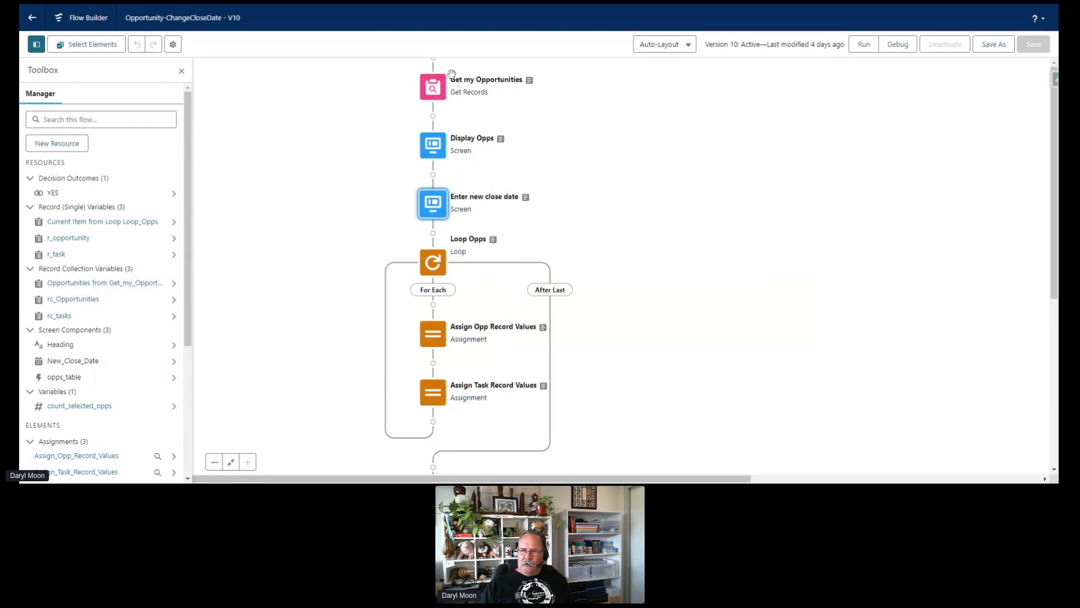
Step: Inspect the Loop Opps element's collection variable and iteration direction, then cancel out of it
{"action": "left_click_drag", "start_coordinate": [291, 188], "coordinate": [337, 171]}
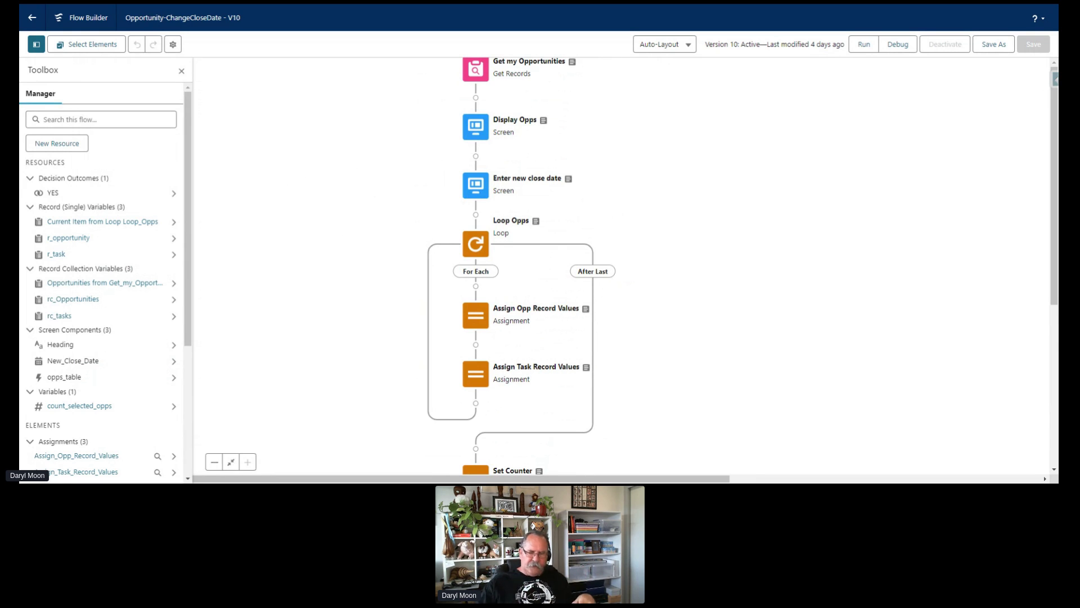
{"action": "double_click", "coordinate": [480, 243]}
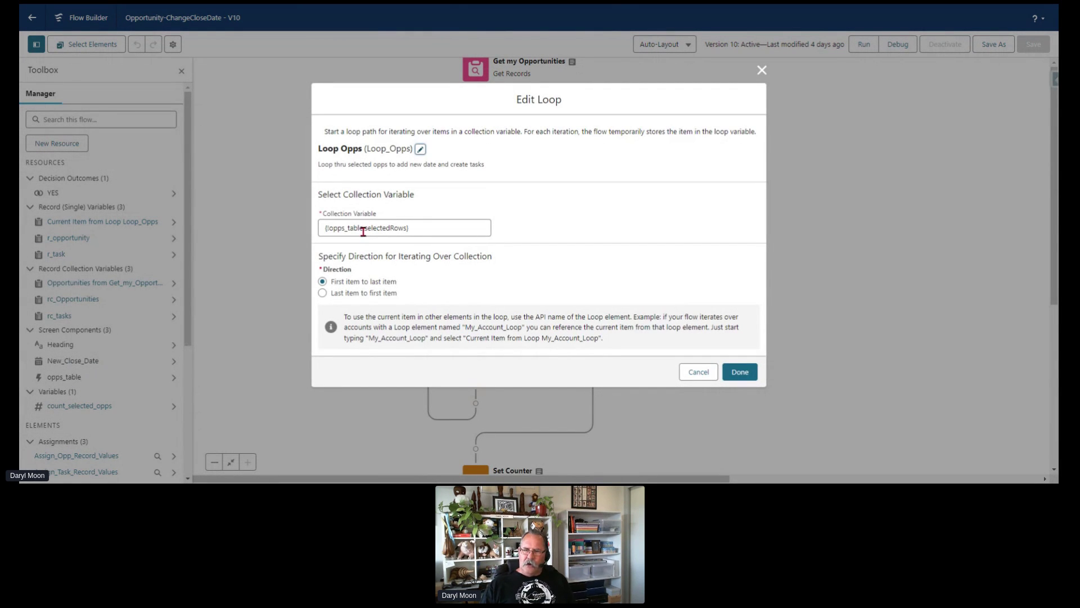
{"action": "left_click_drag", "start_coordinate": [328, 228], "coordinate": [367, 228]}
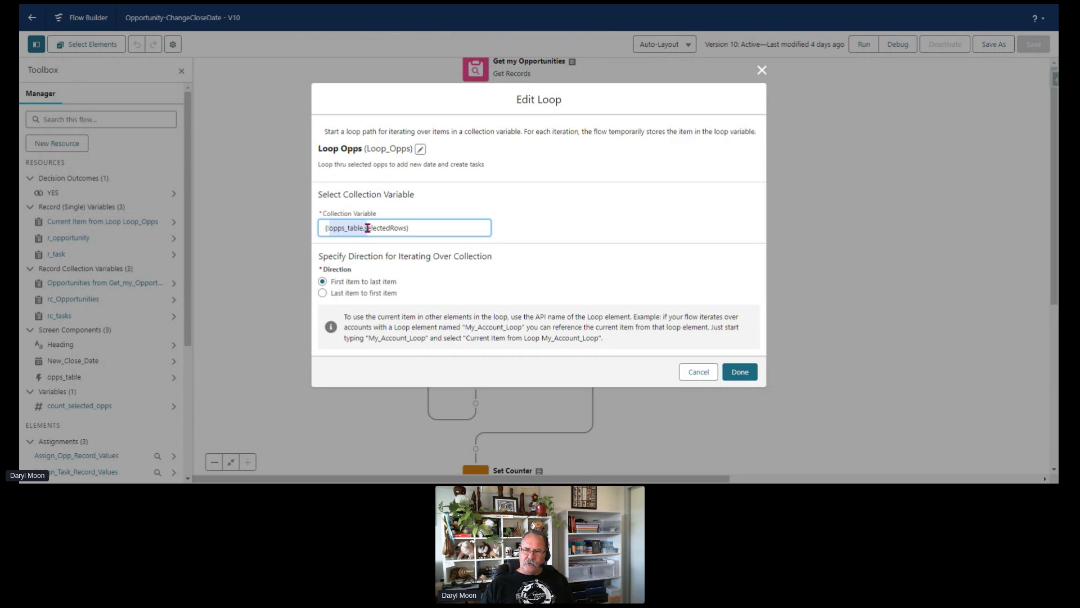
{"action": "left_click", "coordinate": [511, 209]}
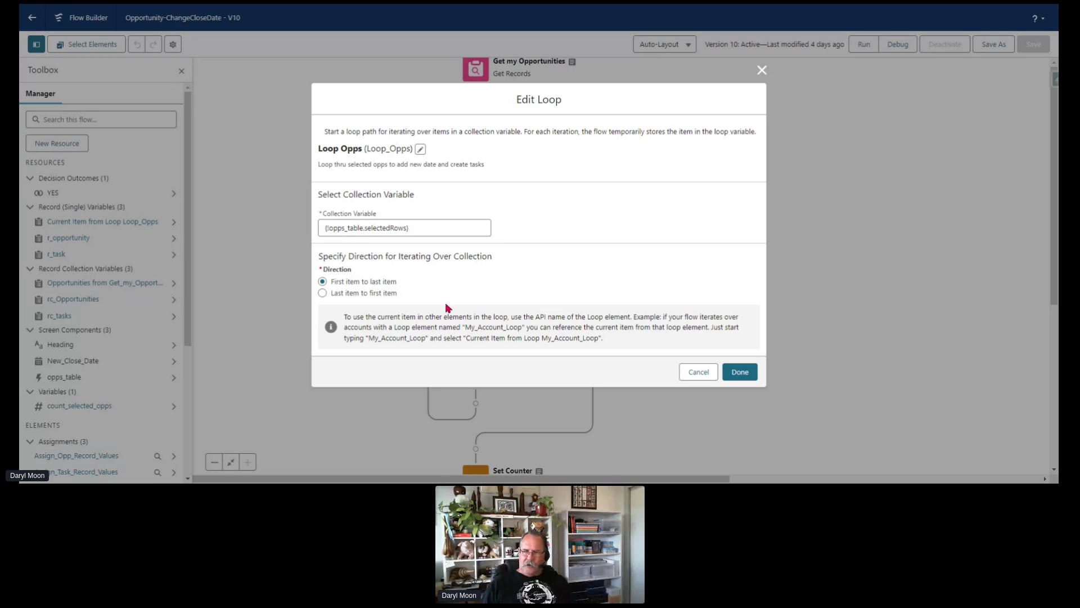
{"action": "left_click", "coordinate": [691, 374]}
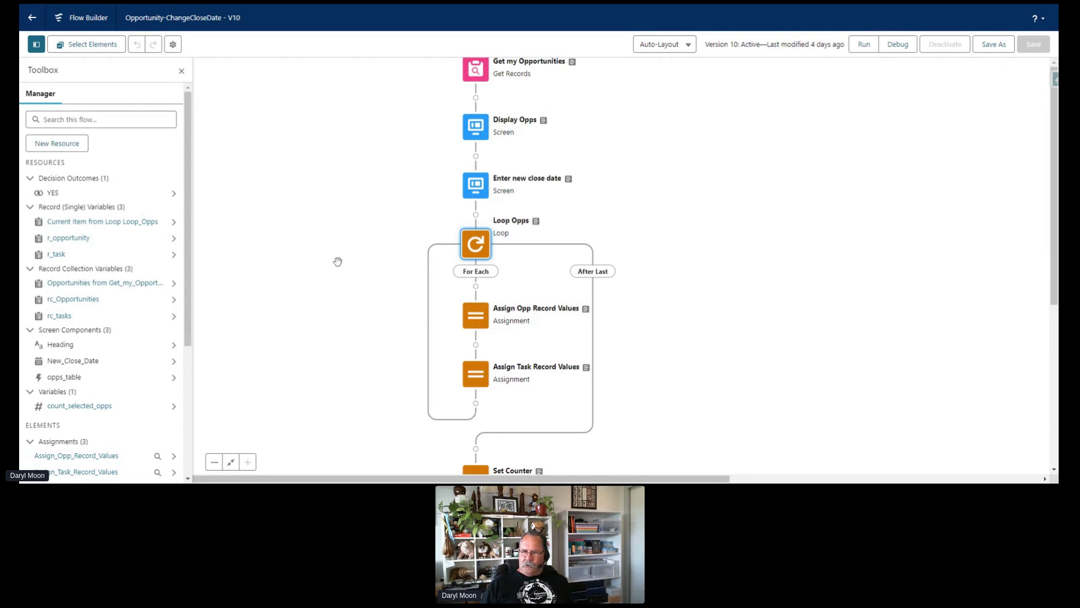
Step: Open the Assign Opp Record Values assignment, review its variable, operator and value rows, and cancel without changes
{"action": "left_click_drag", "start_coordinate": [311, 309], "coordinate": [321, 126]}
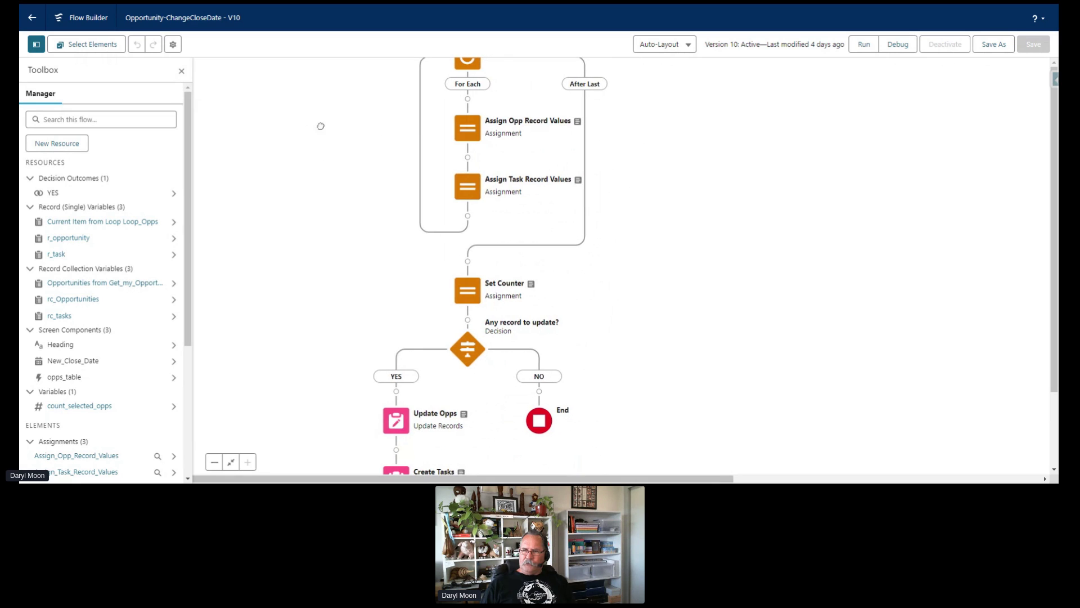
{"action": "left_click", "coordinate": [475, 129]}
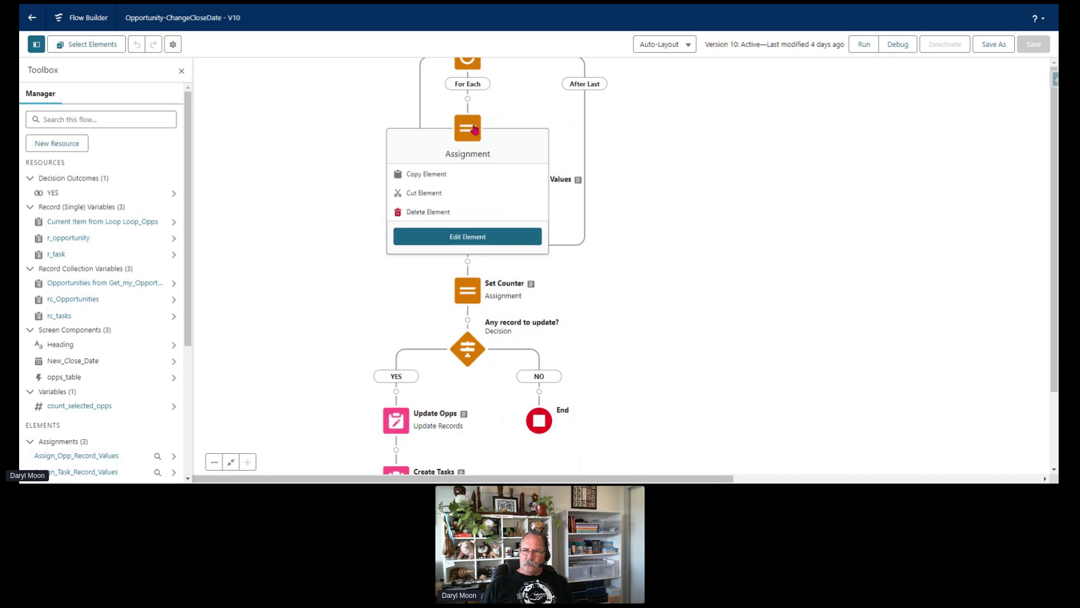
{"action": "left_click", "coordinate": [490, 234]}
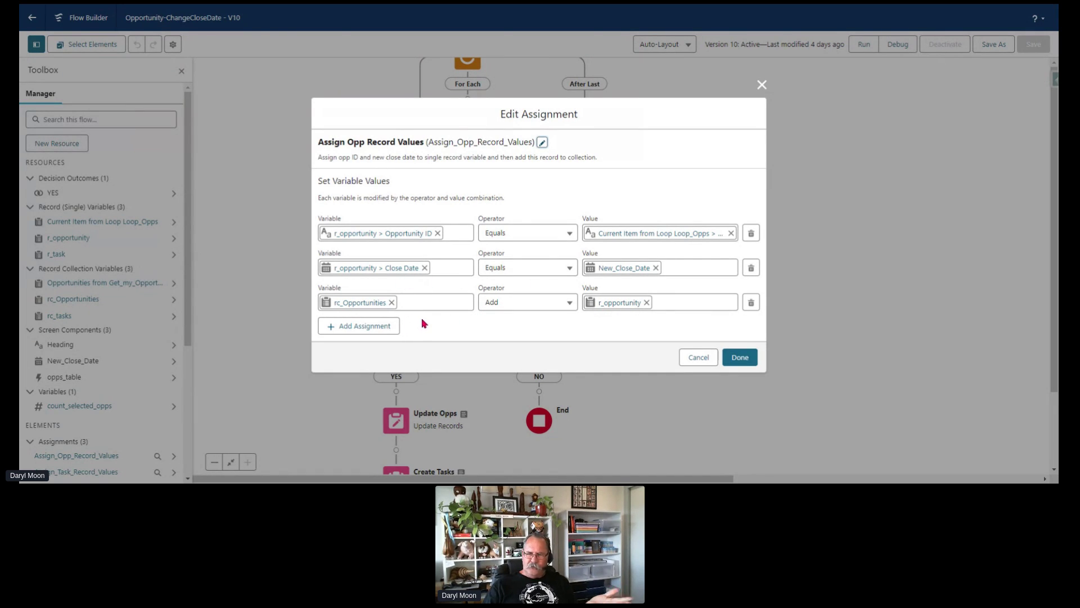
{"action": "left_click", "coordinate": [693, 360]}
Step: Open the Assign Task Record Values assignment, review all its r_task field values and the rc_tasks row, then cancel
{"action": "left_click", "coordinate": [471, 190]}
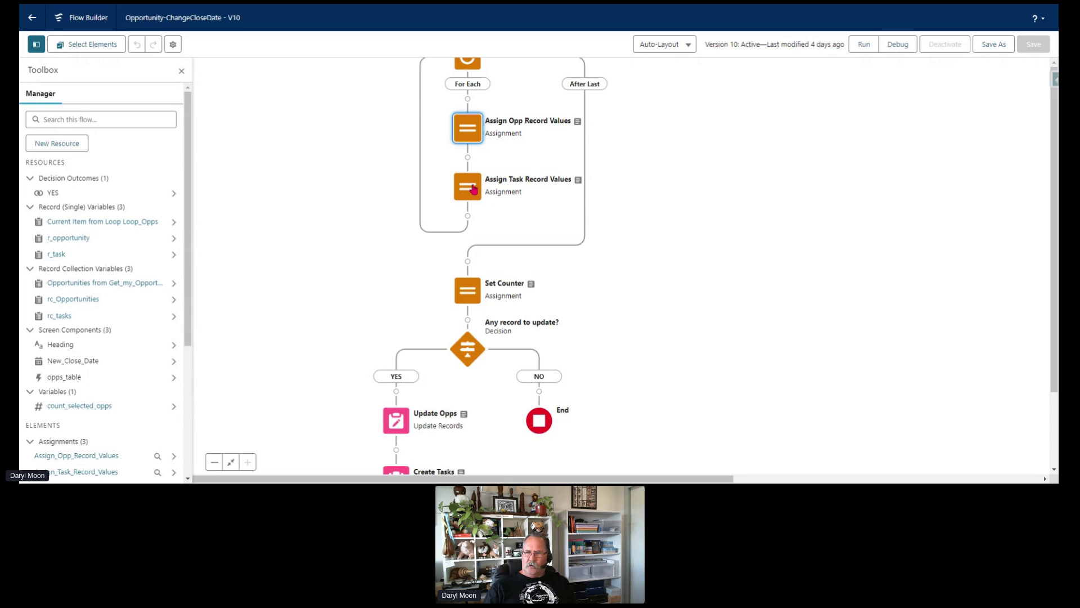
{"action": "double_click", "coordinate": [469, 187]}
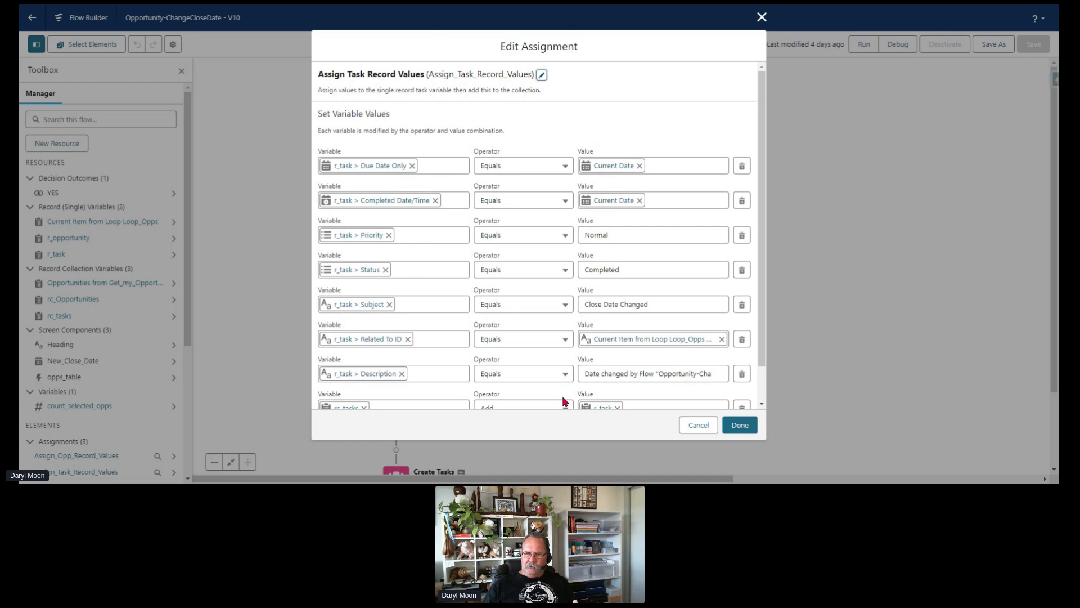
{"action": "scroll", "coordinate": [450, 361], "scroll_direction": "down", "scroll_amount": 1}
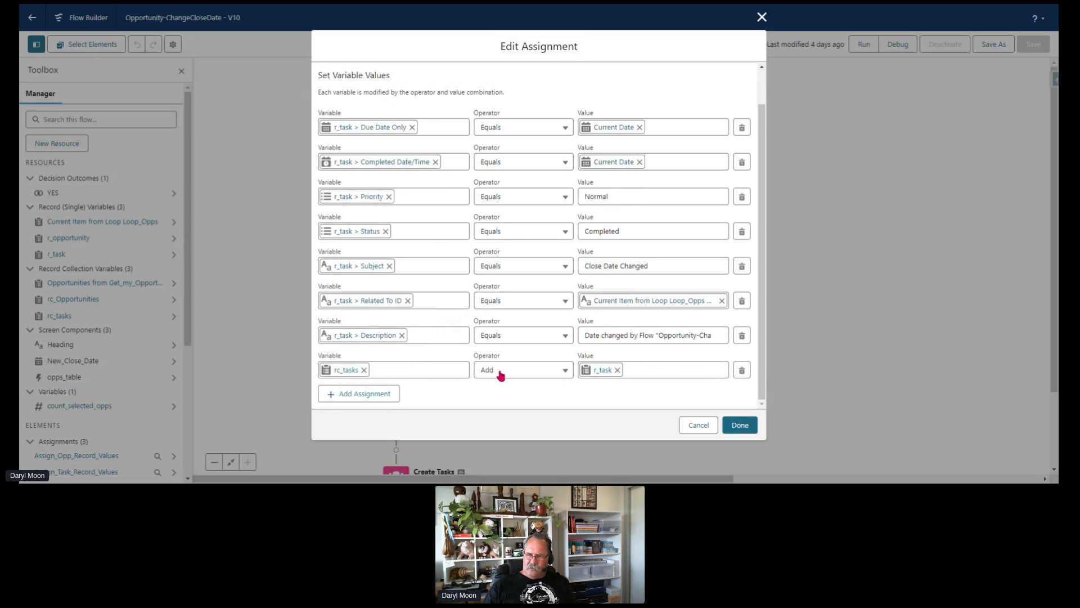
{"action": "left_click", "coordinate": [699, 425]}
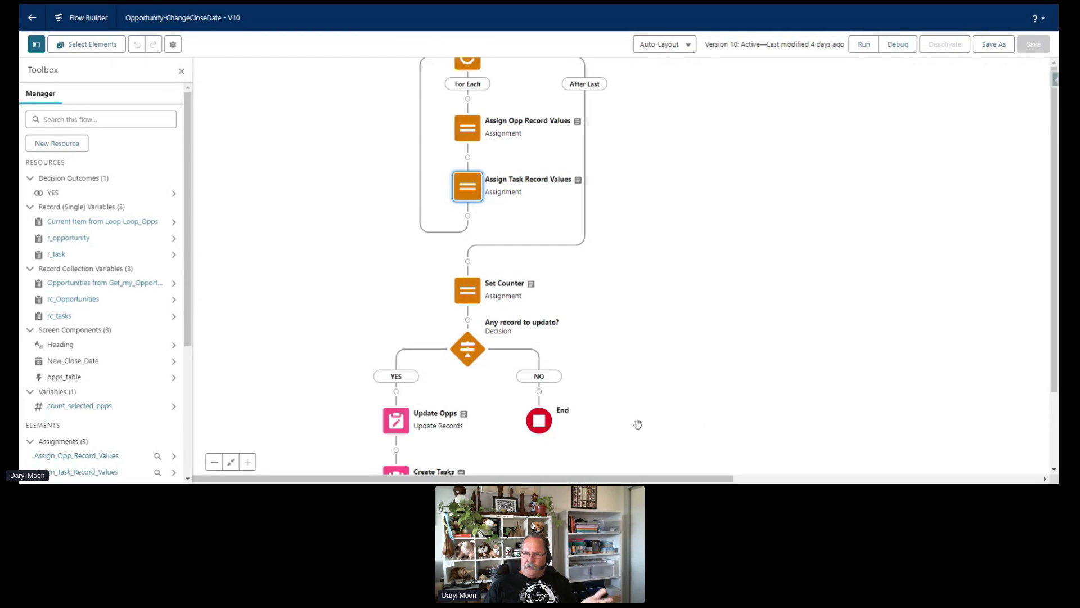
Step: Review the Set Counter assignment and the YES outcome condition of the Any record to update? decision, cancelling out of both
{"action": "left_click_drag", "start_coordinate": [337, 270], "coordinate": [319, 345]}
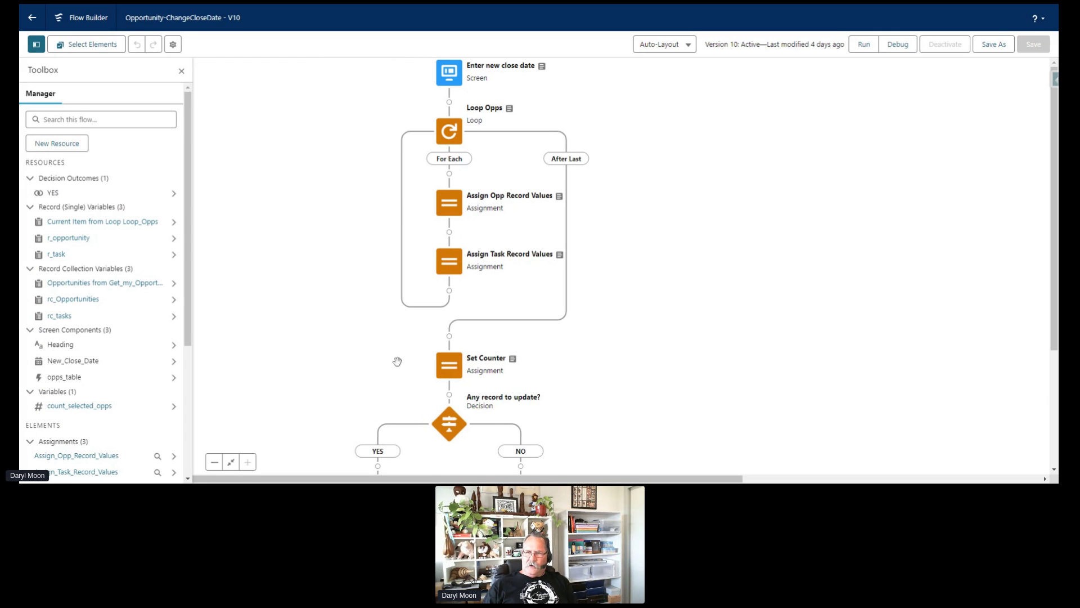
{"action": "left_click_drag", "start_coordinate": [313, 336], "coordinate": [340, 108]}
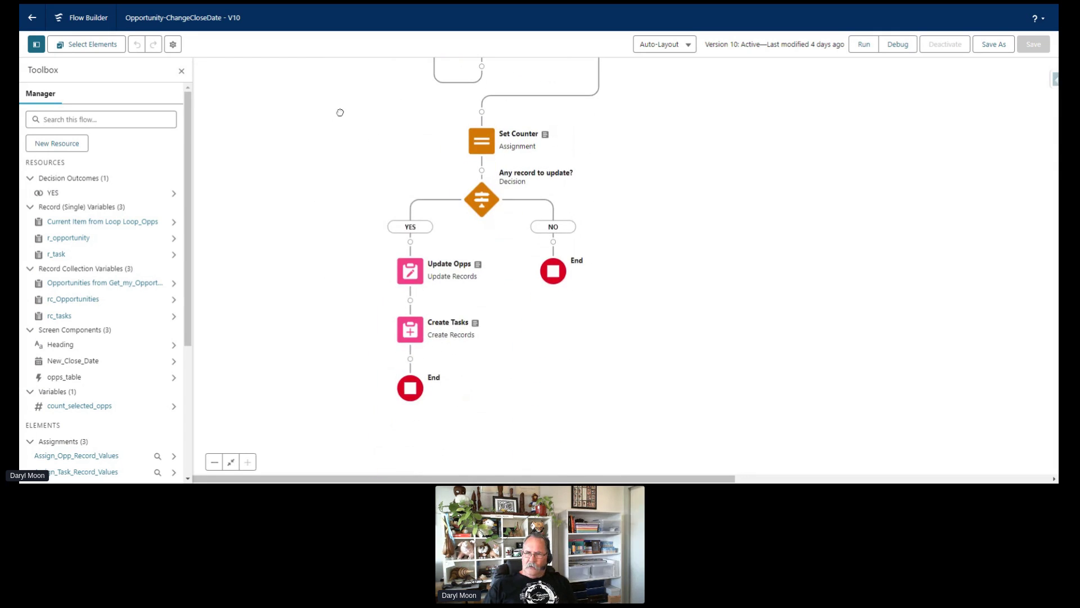
{"action": "double_click", "coordinate": [481, 144]}
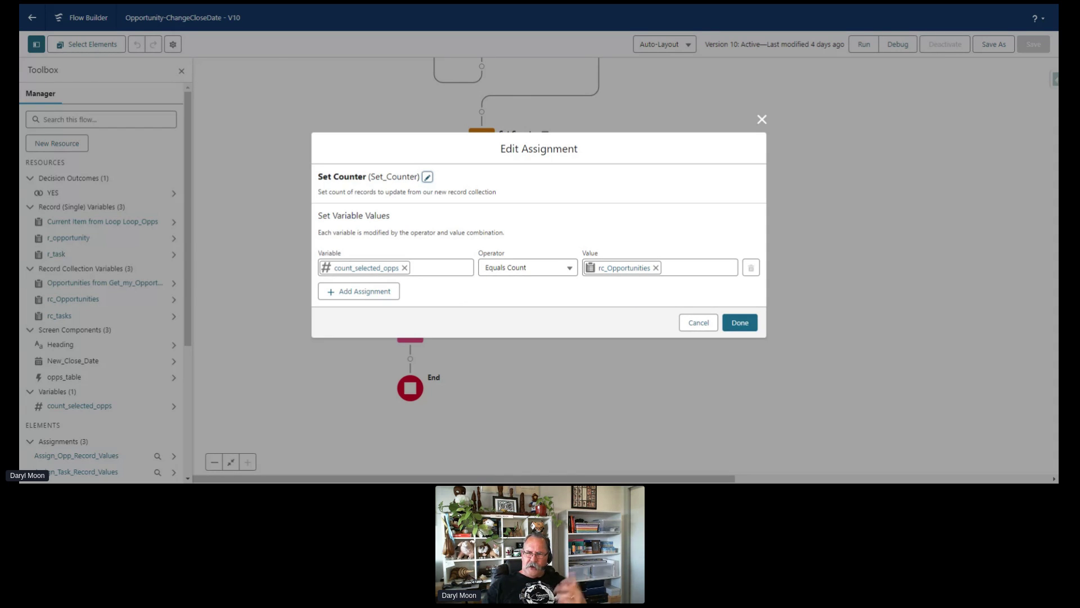
{"action": "left_click", "coordinate": [708, 332]}
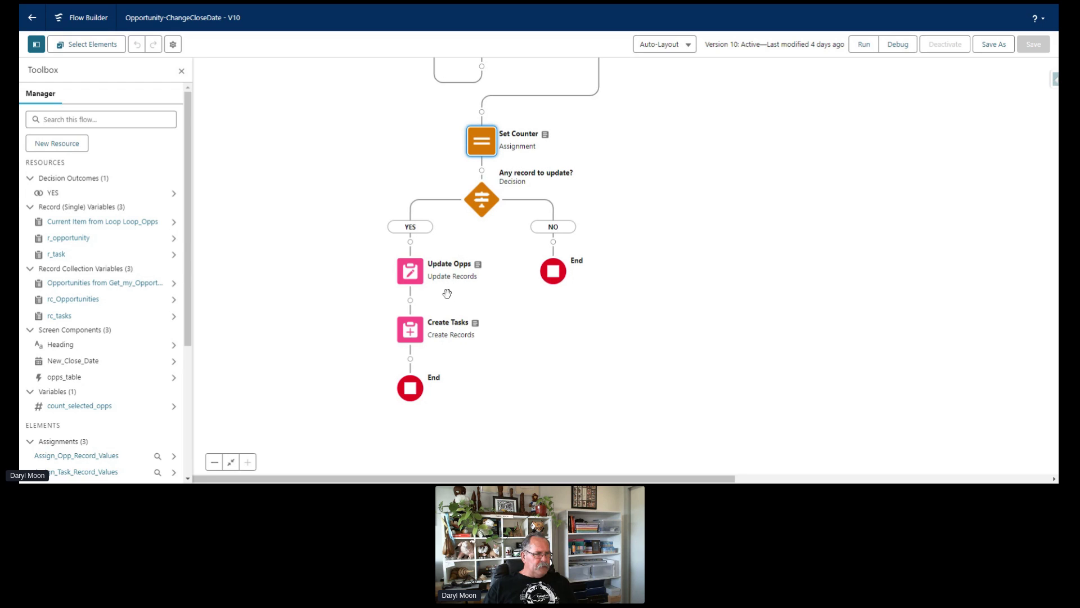
{"action": "double_click", "coordinate": [482, 206]}
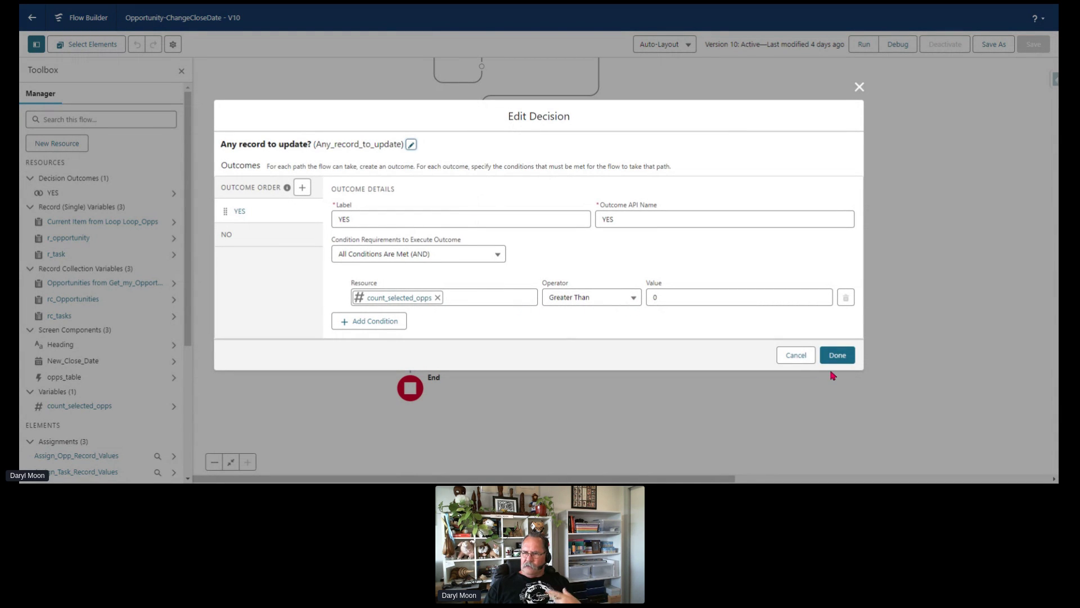
{"action": "left_click", "coordinate": [806, 359]}
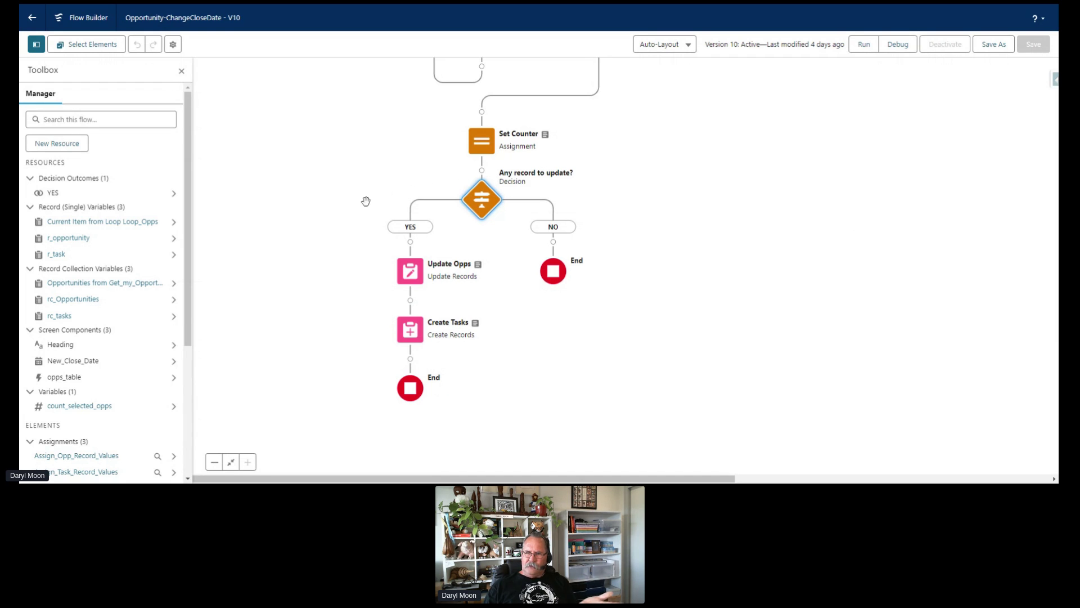
Step: Open the Update Opps and Create Tasks elements in turn to review their record settings
{"action": "left_click", "coordinate": [416, 272]}
{"action": "left_click", "coordinate": [408, 398]}
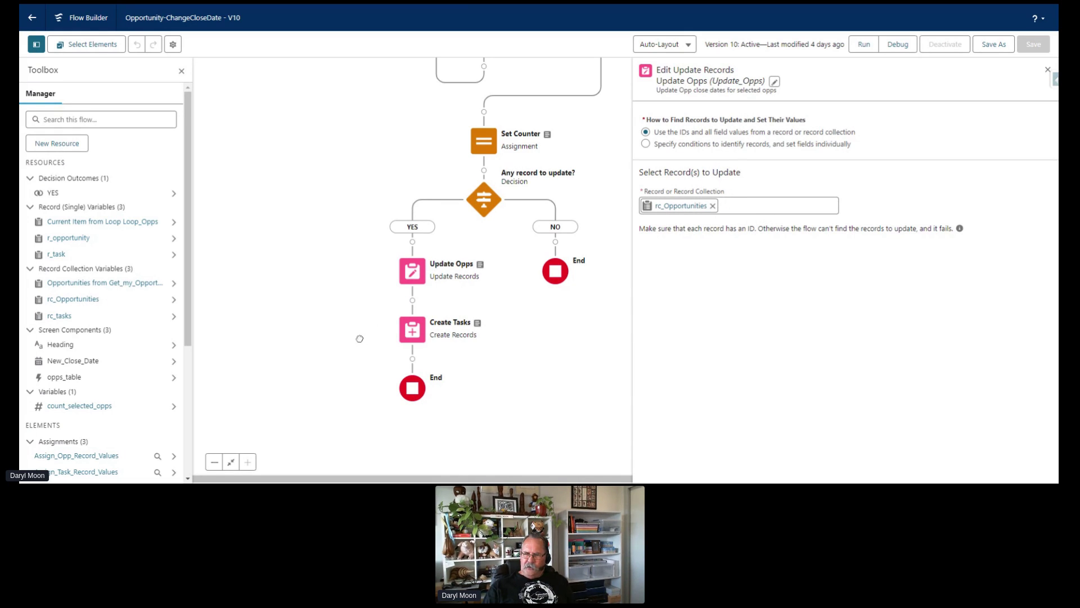
{"action": "left_click", "coordinate": [415, 332]}
{"action": "left_click", "coordinate": [411, 456]}
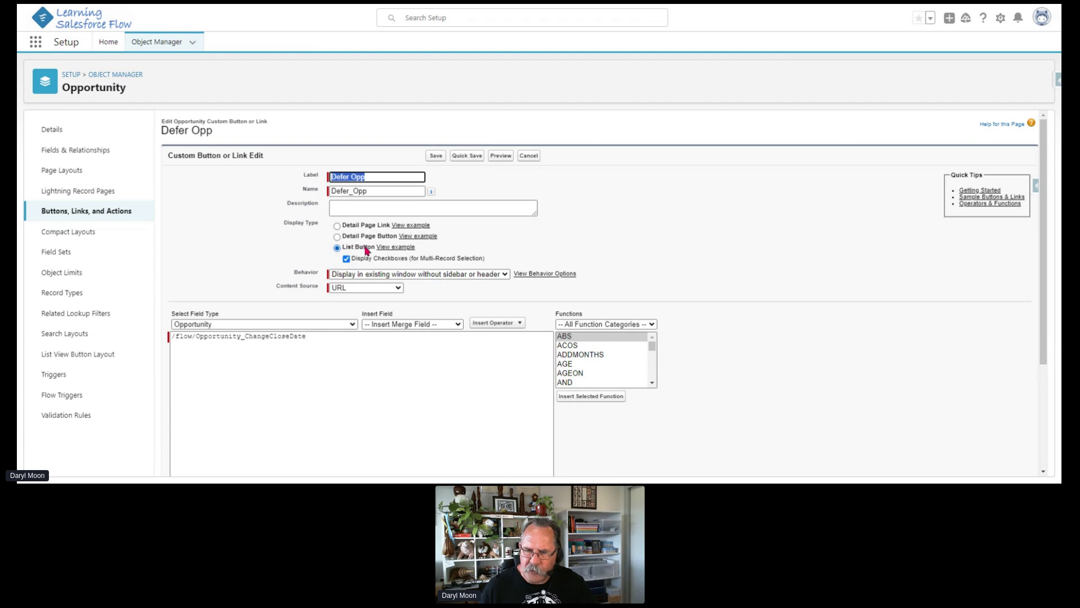
Step: Examine the Defer Opp list button's behavior setting and the flow API name in its URL
{"action": "left_click", "coordinate": [461, 275]}
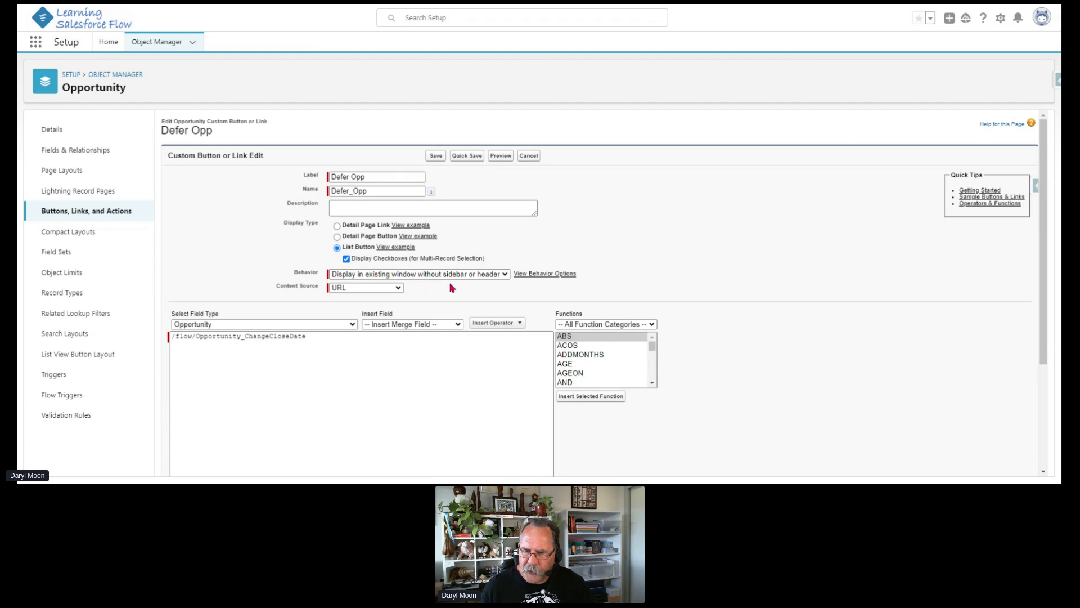
{"action": "left_click", "coordinate": [450, 275]}
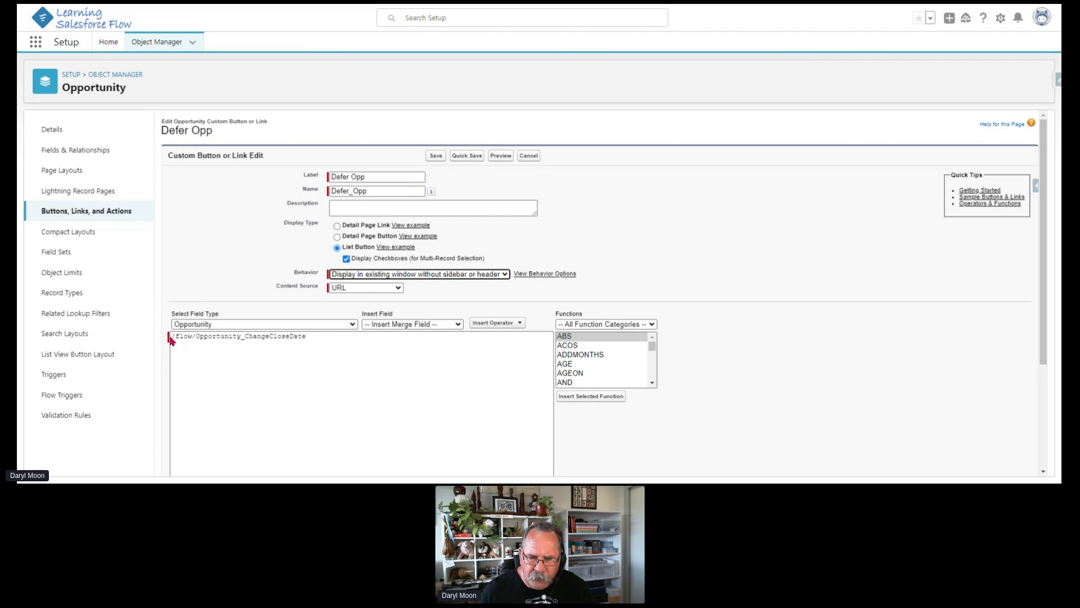
{"action": "left_click_drag", "start_coordinate": [195, 338], "coordinate": [313, 340]}
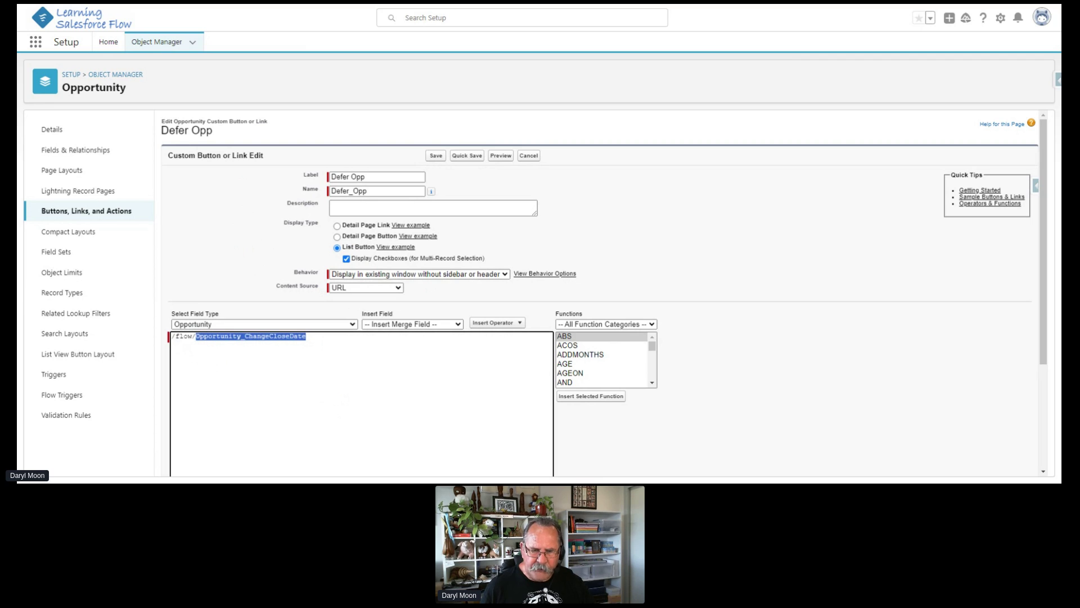
Step: Open the Opportunity object's List View button layout for editing to examine its selected custom buttons
{"action": "left_click", "coordinate": [85, 355]}
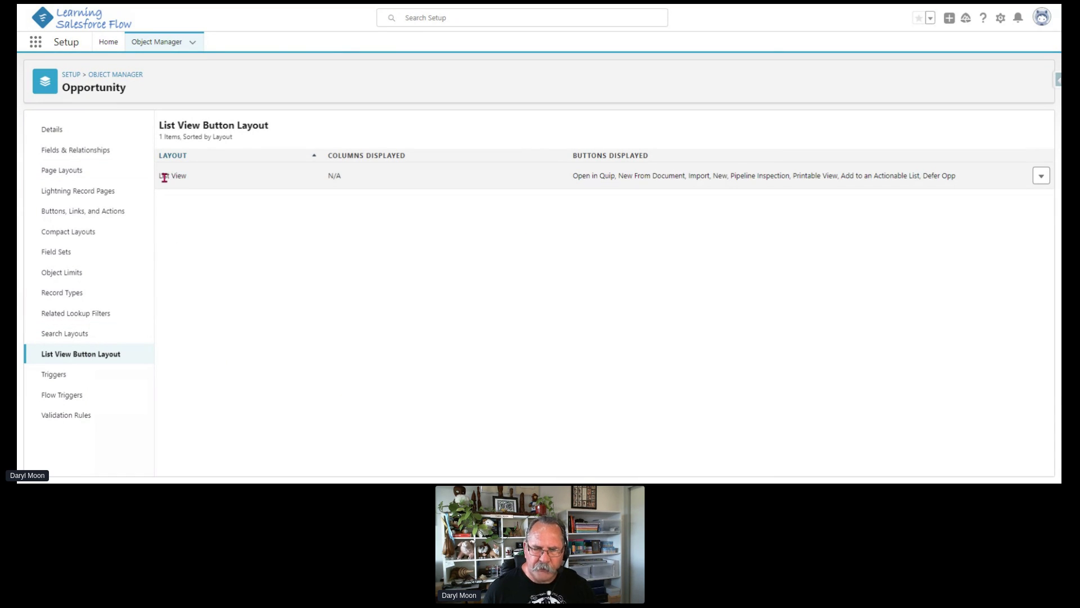
{"action": "left_click", "coordinate": [1042, 176]}
{"action": "left_click", "coordinate": [1013, 201]}
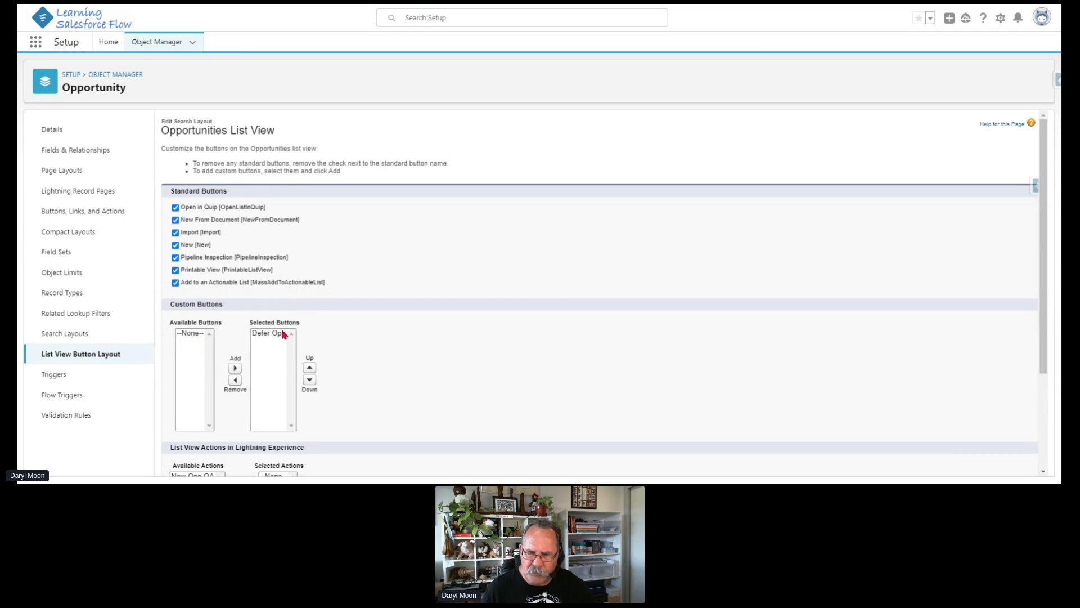
Step: Look over the custom buttons in the list view button layout, then launch Defer Opp from the All Opportunities list
{"action": "scroll", "coordinate": [386, 394], "scroll_direction": "down", "scroll_amount": 3}
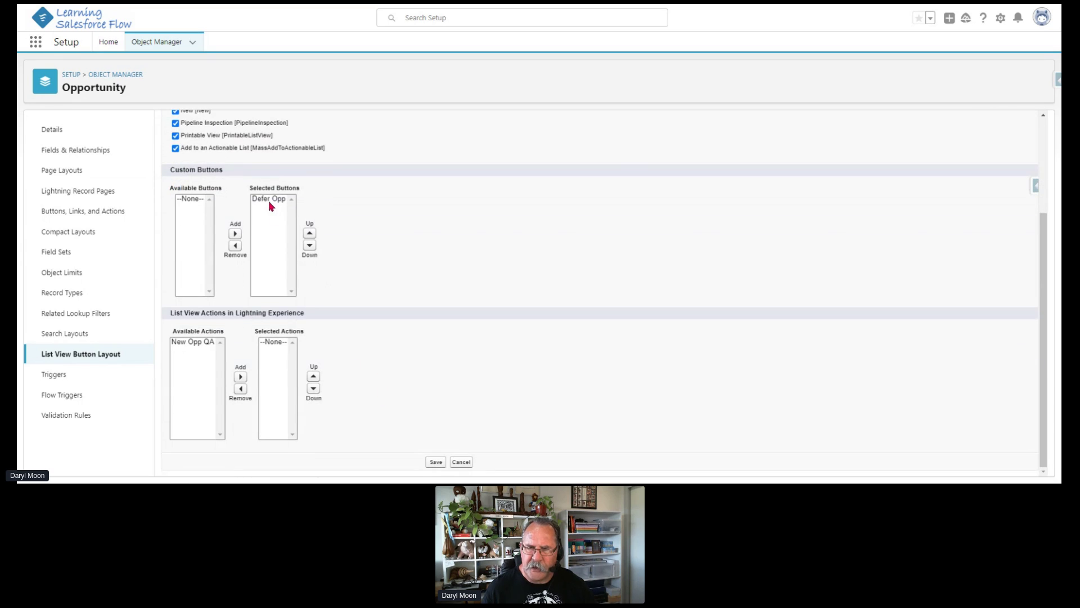
{"action": "scroll", "coordinate": [431, 275], "scroll_direction": "up", "scroll_amount": 3}
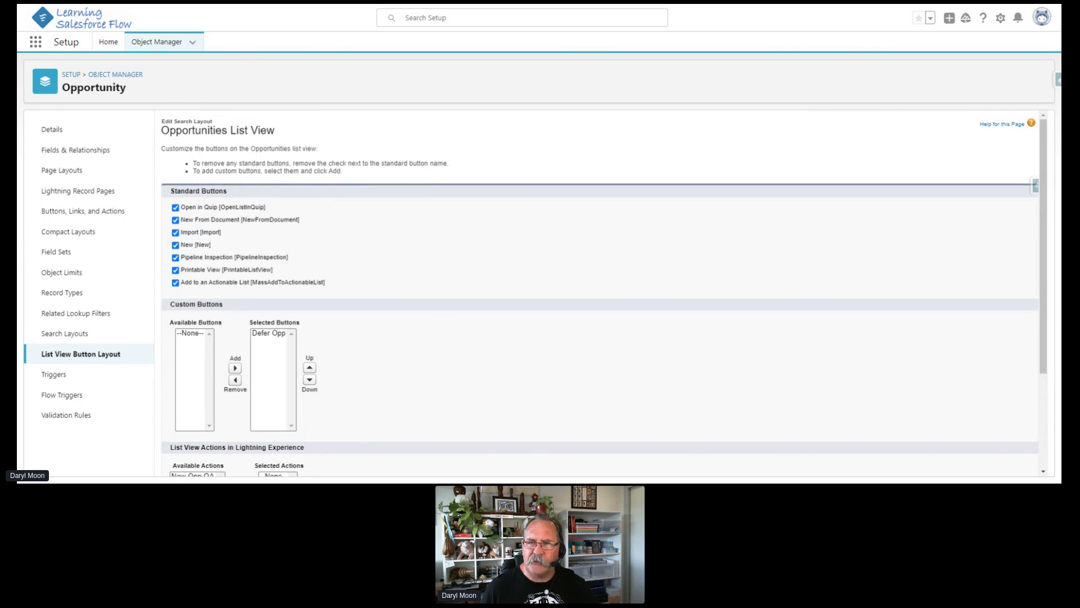
{"action": "key", "text": "ctrl+shift+Tab"}
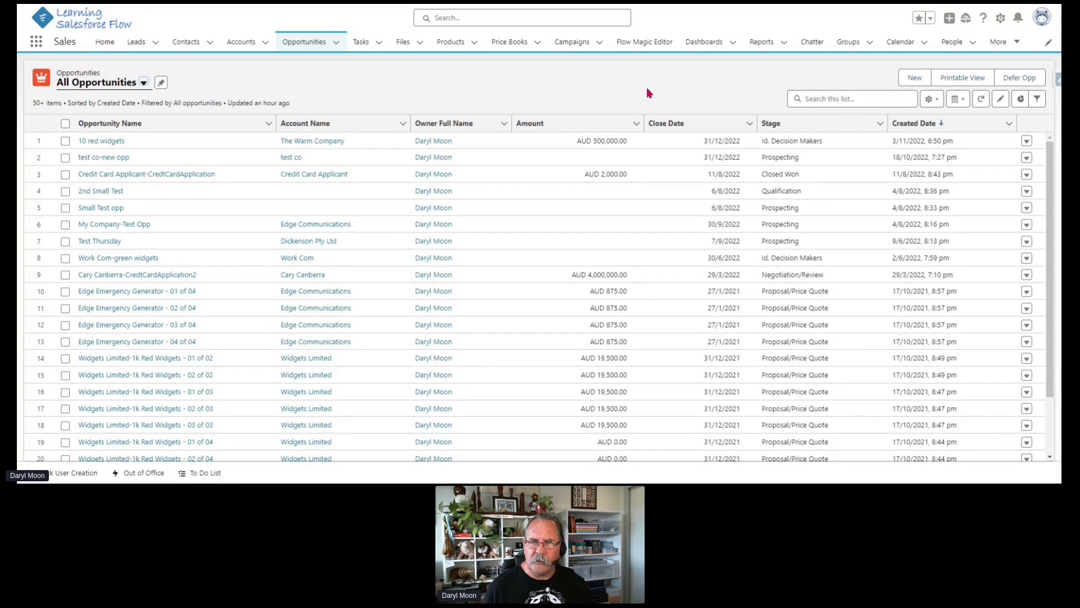
{"action": "left_click", "coordinate": [1017, 83]}
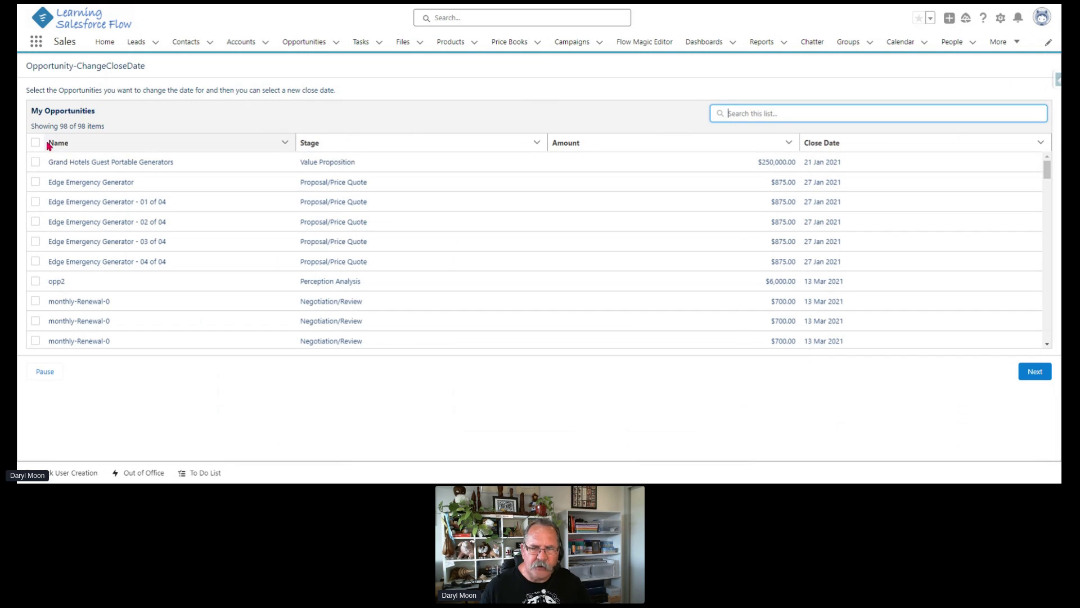
{"action": "left_click_drag", "start_coordinate": [60, 126], "coordinate": [110, 132]}
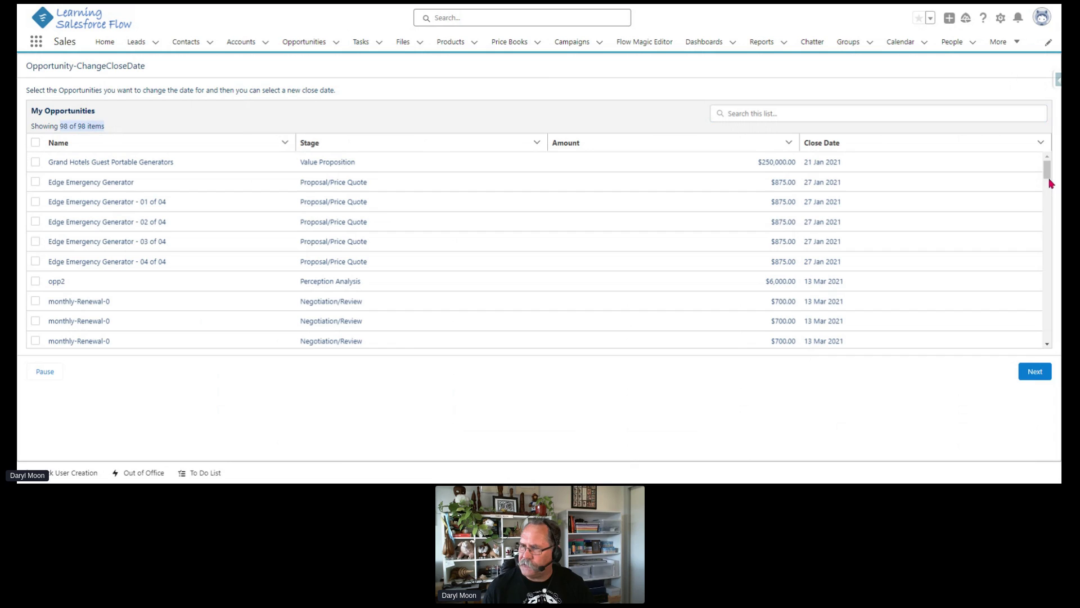
Step: Select Edge Emergency Generator and its 01 to 04 of 04 opportunities, and continue to the close date screen
{"action": "left_click", "coordinate": [34, 182]}
{"action": "left_click", "coordinate": [35, 202]}
{"action": "left_click", "coordinate": [34, 221]}
{"action": "left_click", "coordinate": [35, 242]}
{"action": "left_click", "coordinate": [35, 261]}
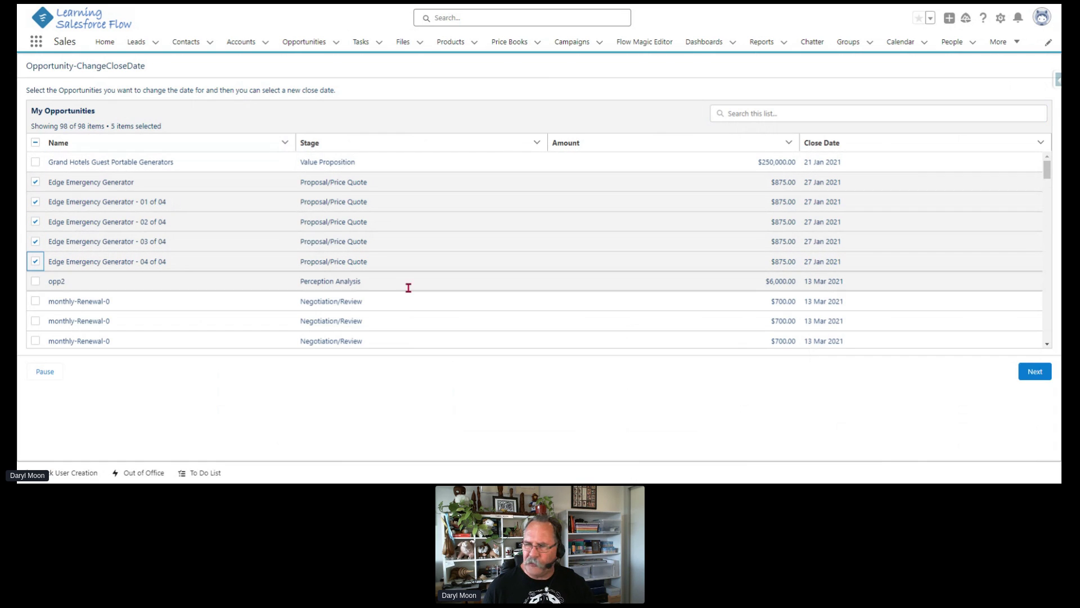
{"action": "left_click", "coordinate": [1042, 374]}
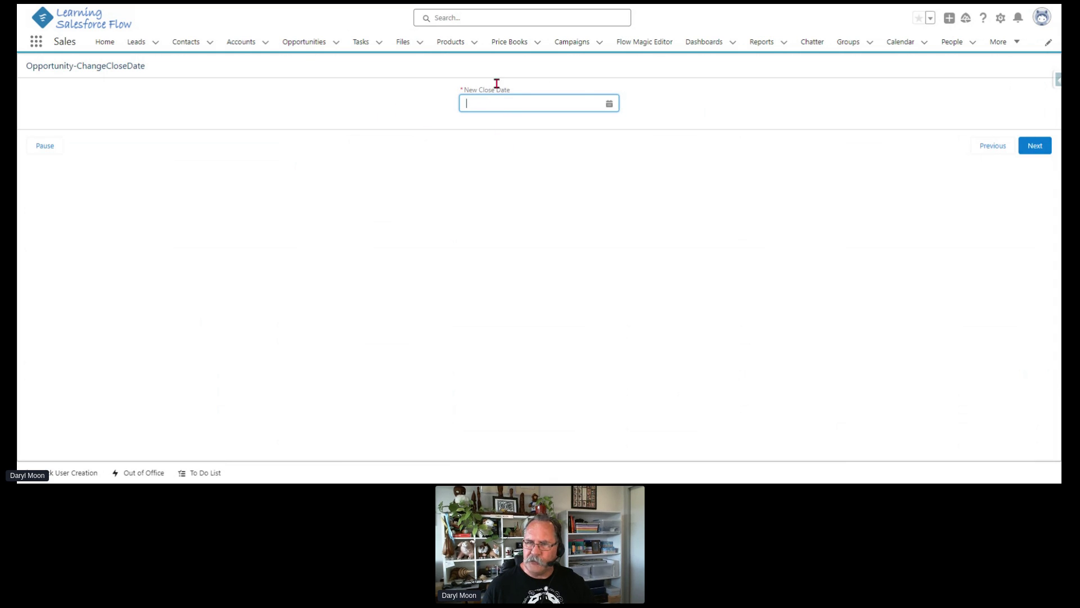
Step: Set the New Close Date to 30 Nov 2023 and submit it to update the selected opportunities
{"action": "left_click", "coordinate": [610, 103]}
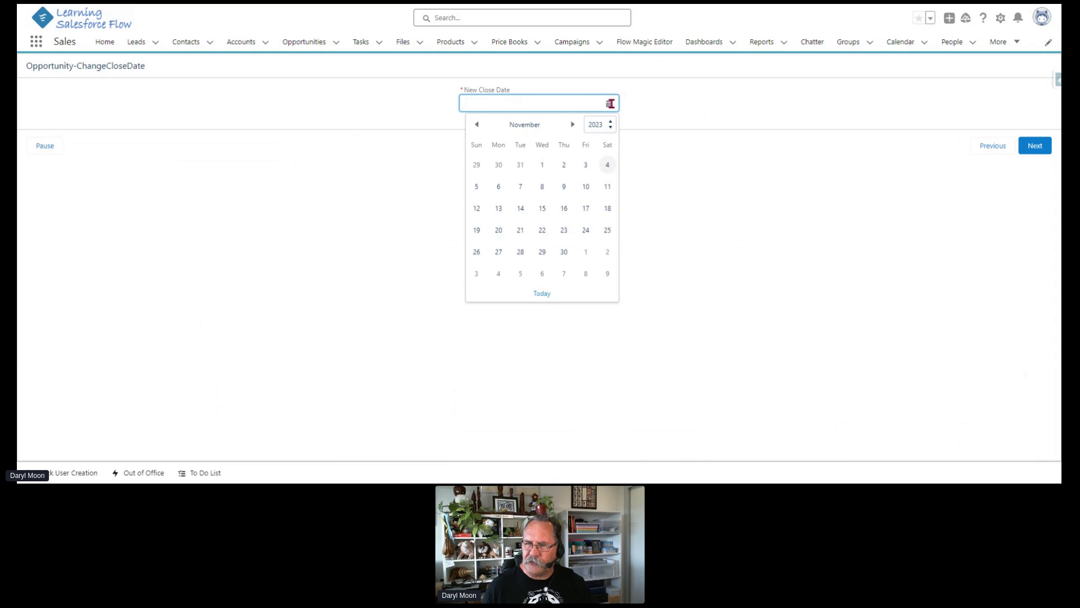
{"action": "left_click", "coordinate": [565, 252]}
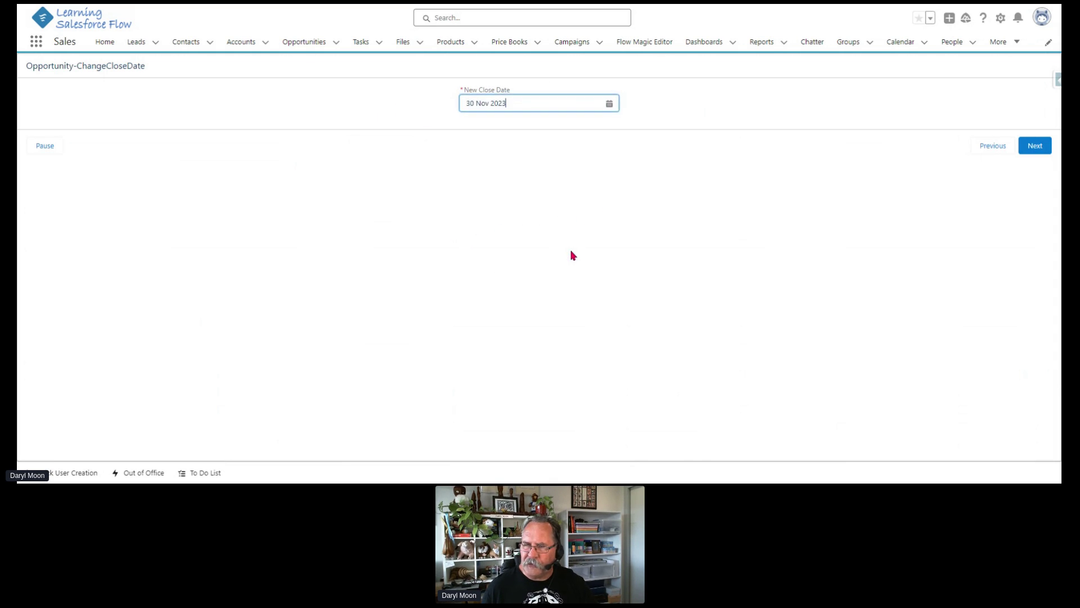
{"action": "left_click", "coordinate": [1036, 150]}
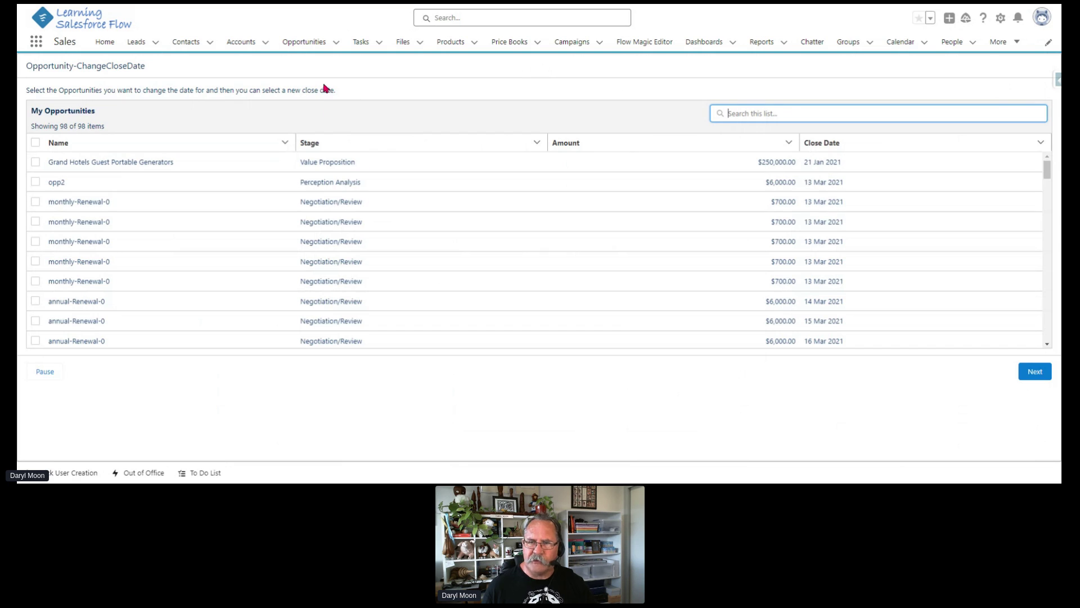
Step: Check the Edge Emergency Generator close dates in the Opportunities list and open the 04 of 04 record
{"action": "left_click", "coordinate": [304, 41]}
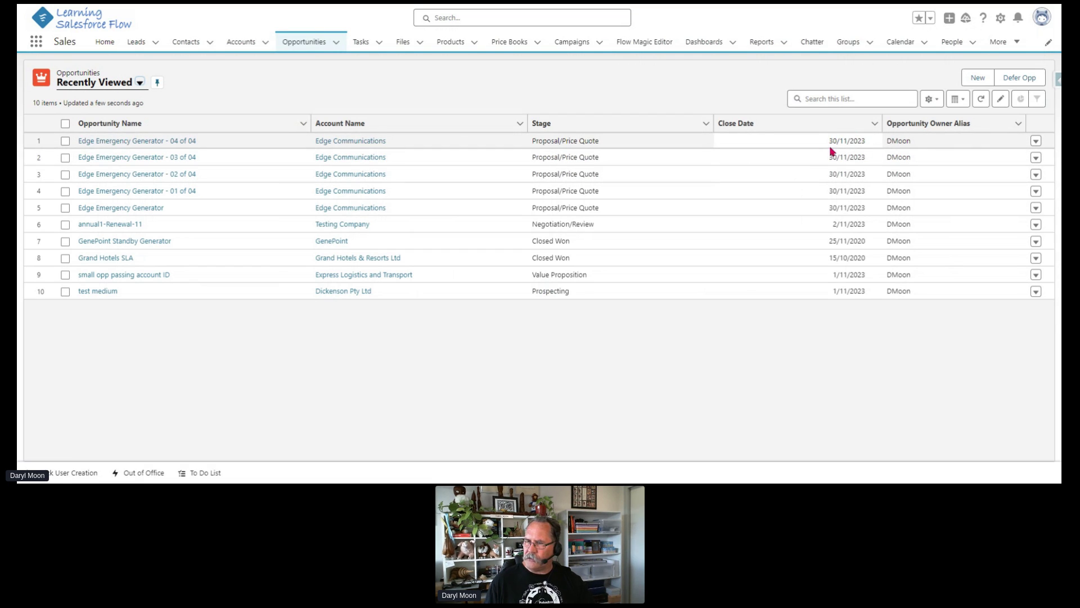
{"action": "left_click_drag", "start_coordinate": [832, 144], "coordinate": [865, 142]}
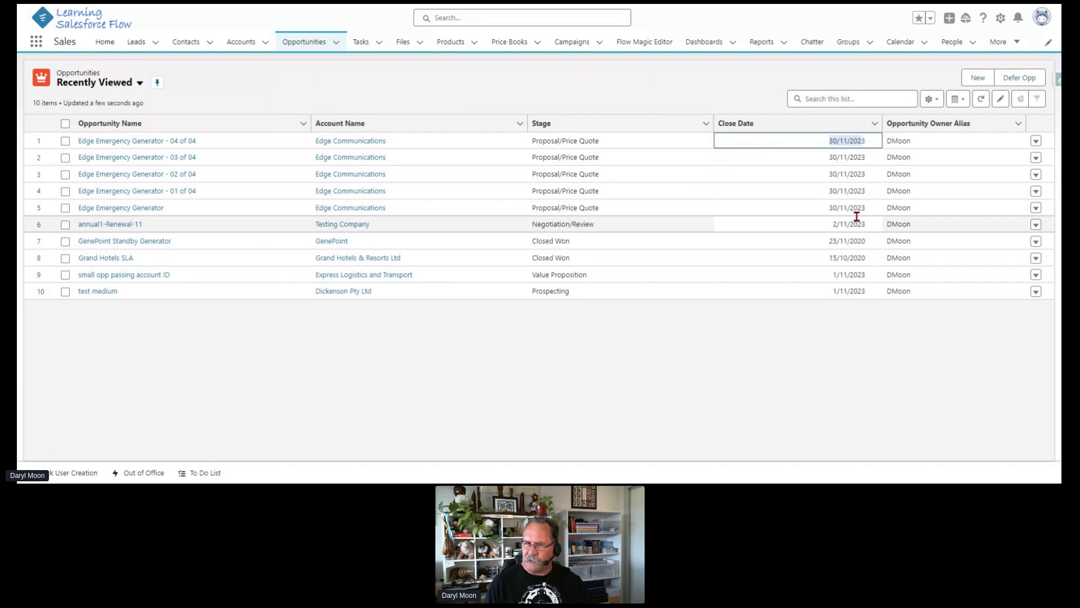
{"action": "left_click", "coordinate": [134, 141]}
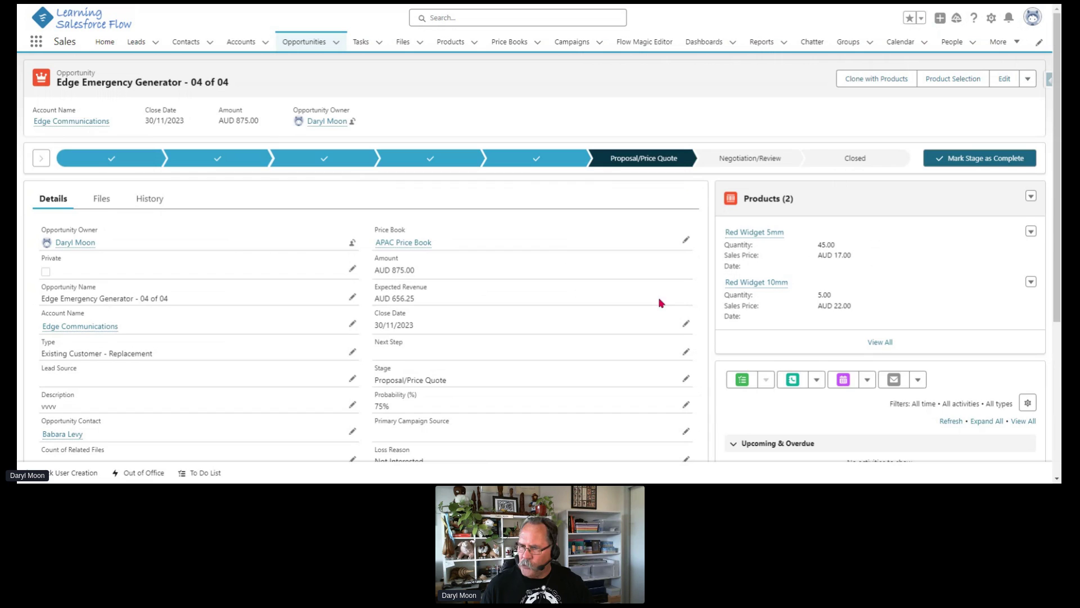
Step: Open the Close Date Changed task from the opportunity's activities to read its comments, and return to the flow in Flow Builder
{"action": "scroll", "coordinate": [758, 393], "scroll_direction": "down", "scroll_amount": 3}
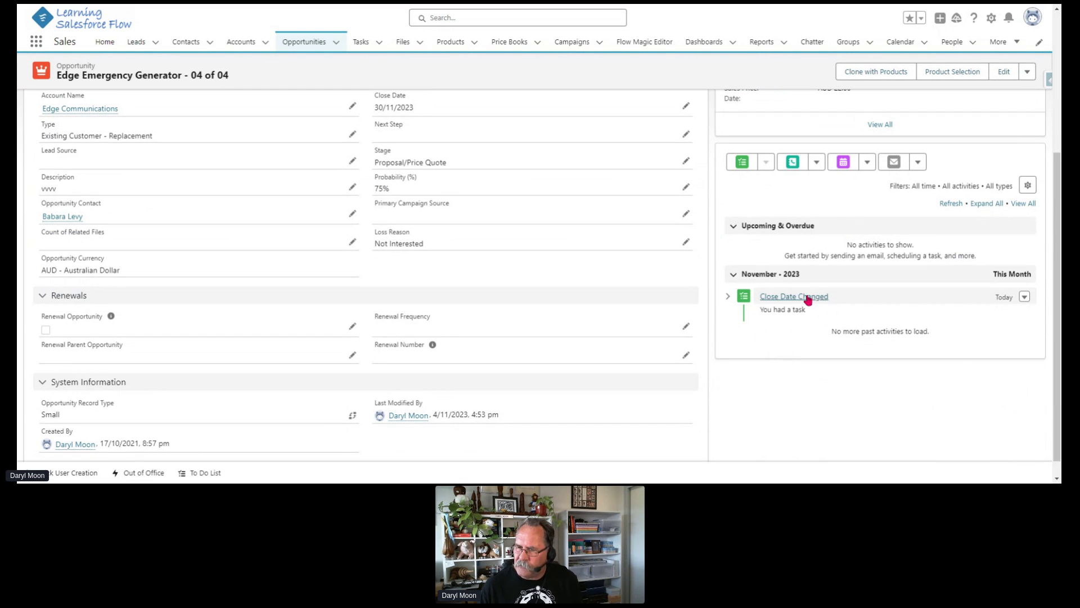
{"action": "left_click", "coordinate": [726, 297]}
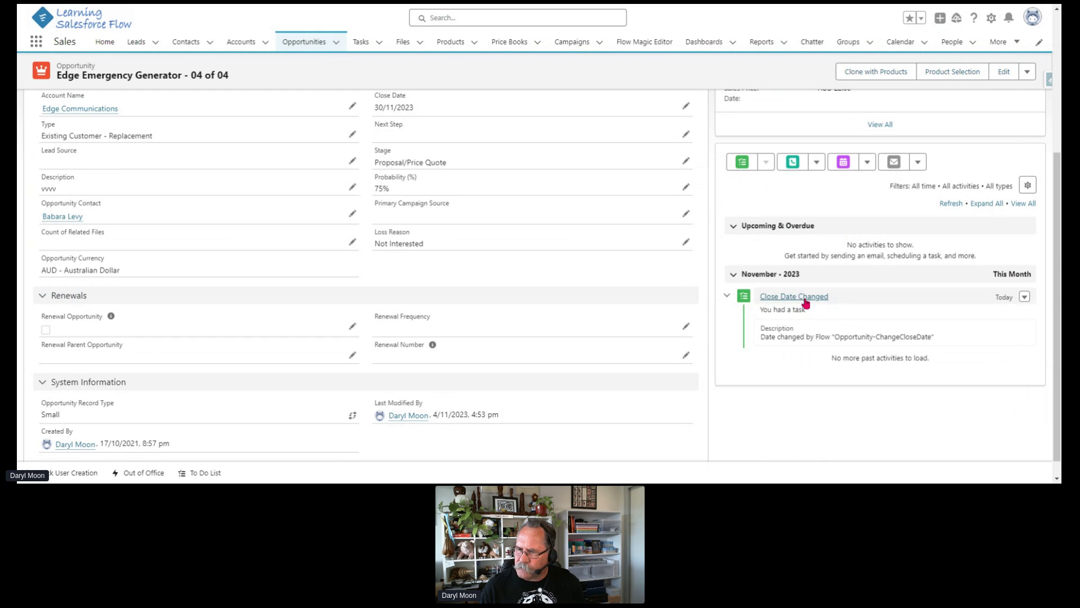
{"action": "left_click", "coordinate": [798, 297]}
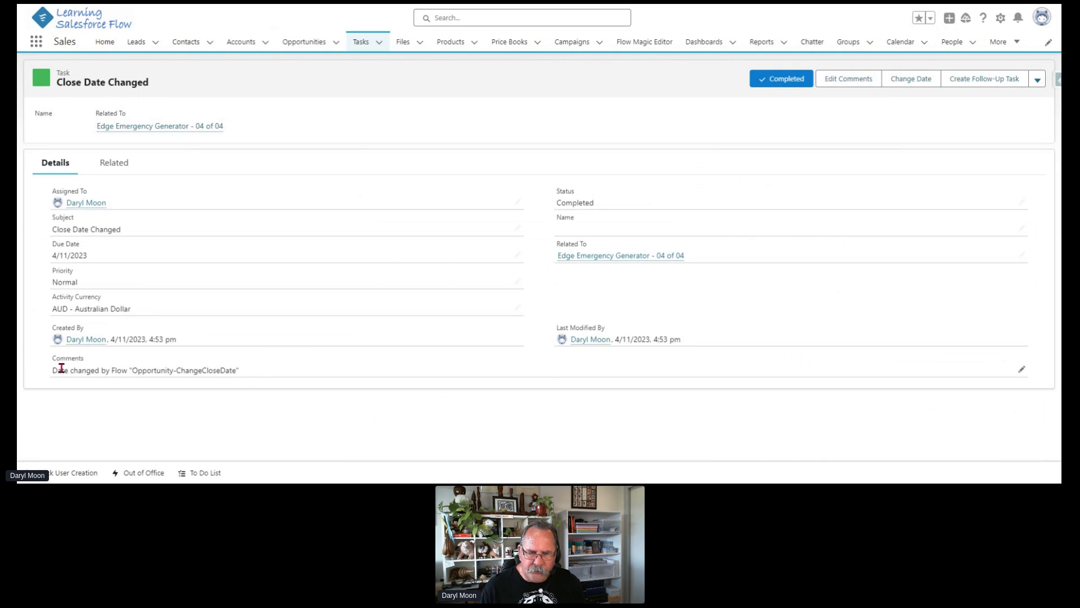
{"action": "left_click_drag", "start_coordinate": [54, 371], "coordinate": [242, 373]}
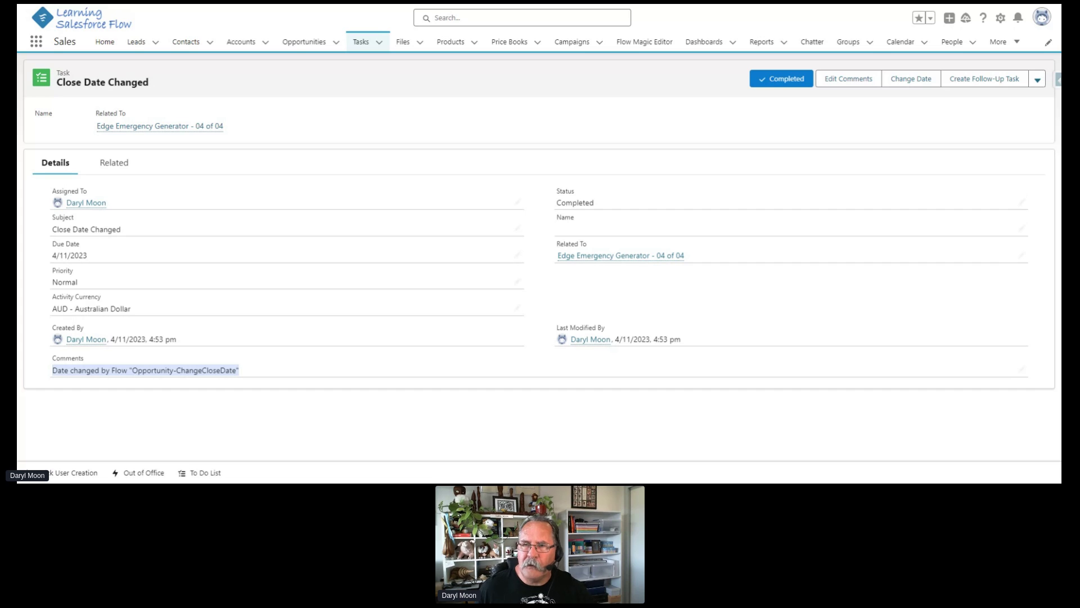
{"action": "key", "text": "ctrl+Tab"}
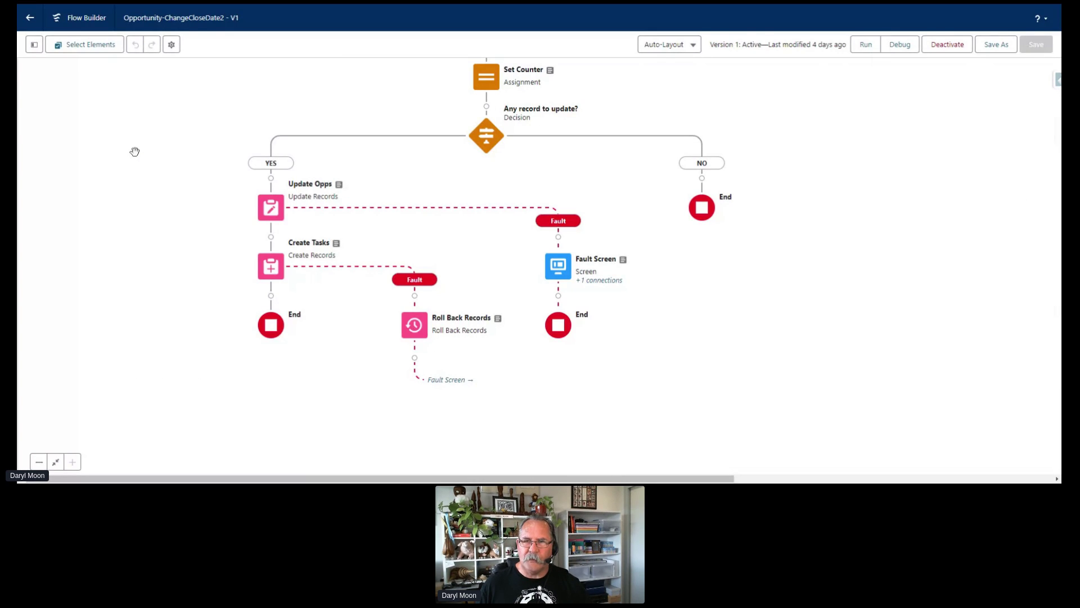